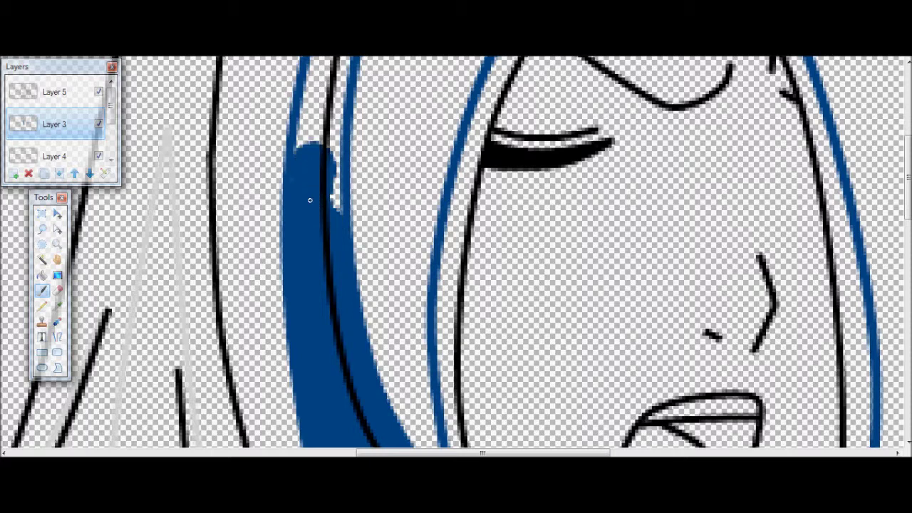
Paint the upper shadow of the left hair strand dark blue up to its tip, and start the band beside the forehead.
mouse_move(321, 342)
left_mouse_down()
mouse_move(326, 203)
mouse_move(311, 291)
left_mouse_up()
key("ctrl+z")
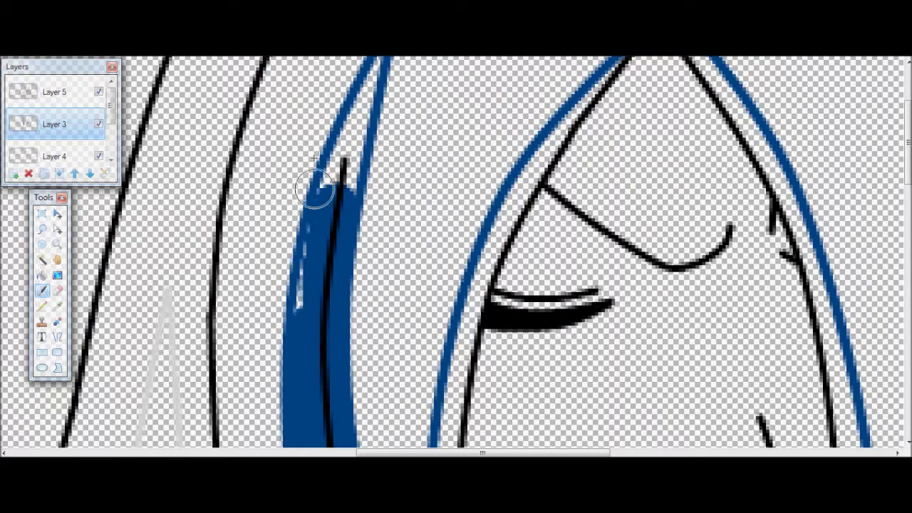
left_click_drag(321, 249, 339, 179)
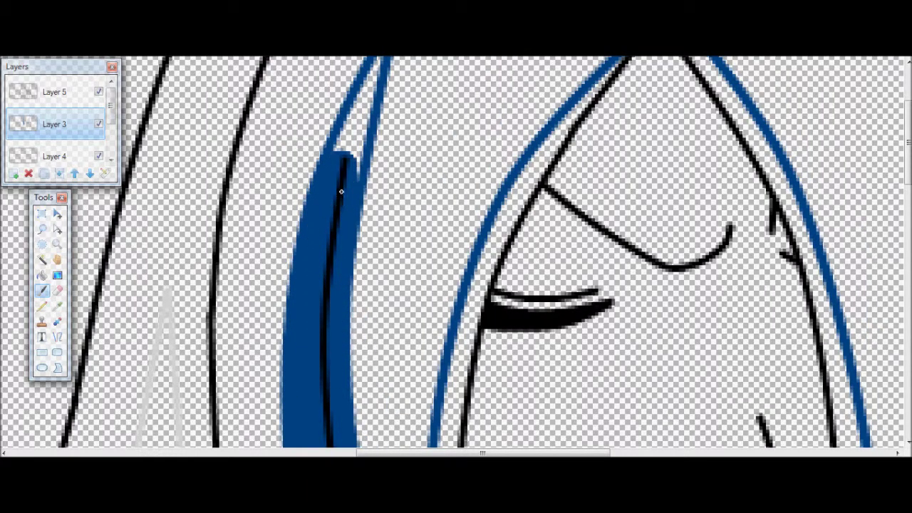
scroll(349, 139, "up", 4)
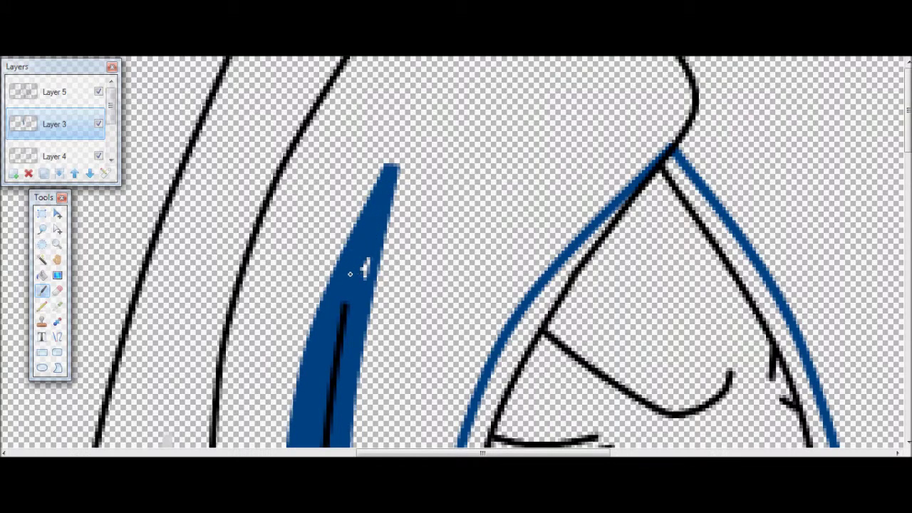
scroll(348, 270, "down", 7)
scroll(628, 118, "up", 5)
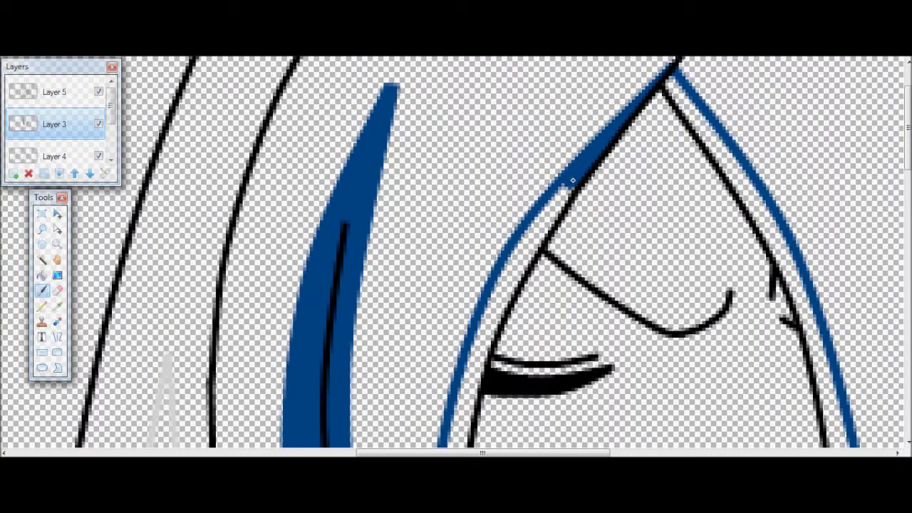
Paint the lower end of the left hair strand's shadow dark blue, working upward from its narrow tip.
scroll(551, 214, "down", 10)
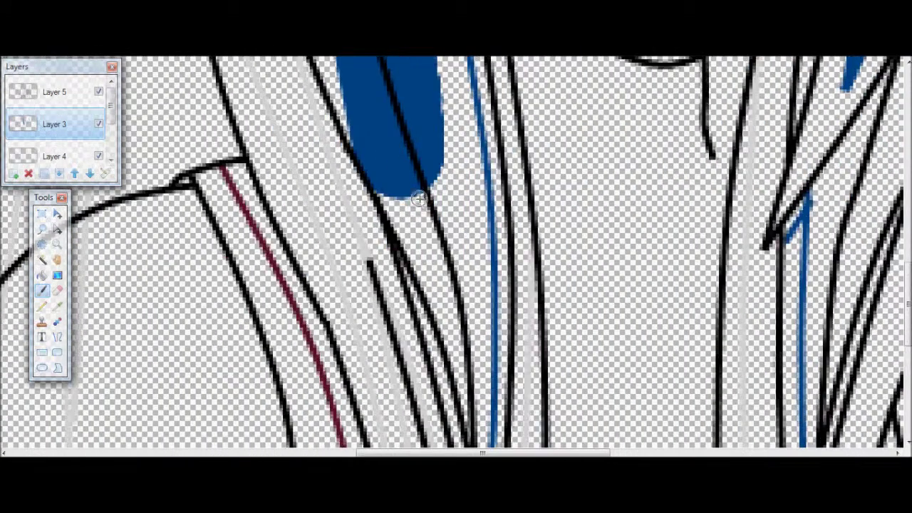
scroll(470, 320, "down", 3)
left_click_drag(475, 282, 473, 132)
scroll(463, 249, "up", 4)
mouse_move(474, 347)
left_mouse_down()
mouse_move(472, 200)
mouse_move(455, 281)
left_mouse_up()
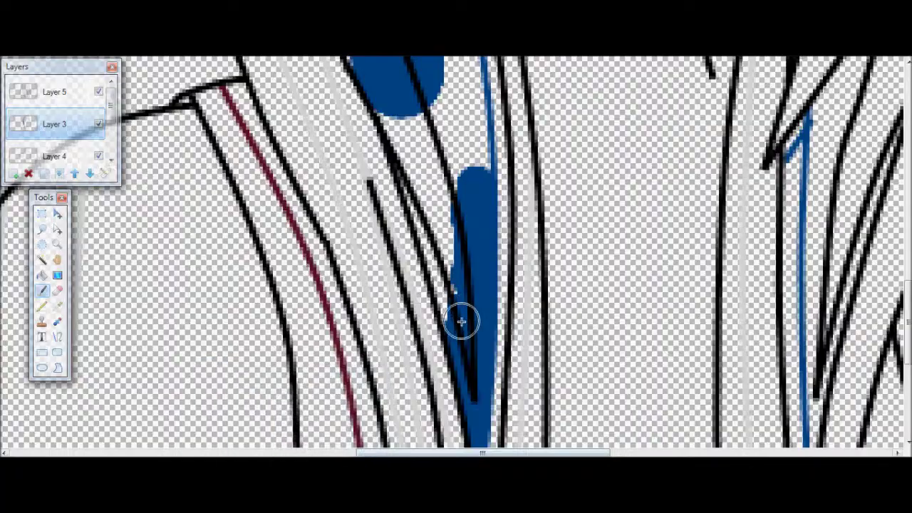
mouse_move(459, 319)
left_mouse_down()
mouse_move(448, 246)
mouse_move(402, 139)
left_mouse_up()
Fill the middle section of the left hair strand's shadow with dark blue up to the jawline.
scroll(393, 264, "up", 4)
mouse_move(393, 265)
left_mouse_down()
mouse_move(462, 342)
mouse_move(469, 296)
mouse_move(459, 253)
left_mouse_up()
scroll(459, 253, "up", 2)
left_click_drag(434, 311, 427, 149)
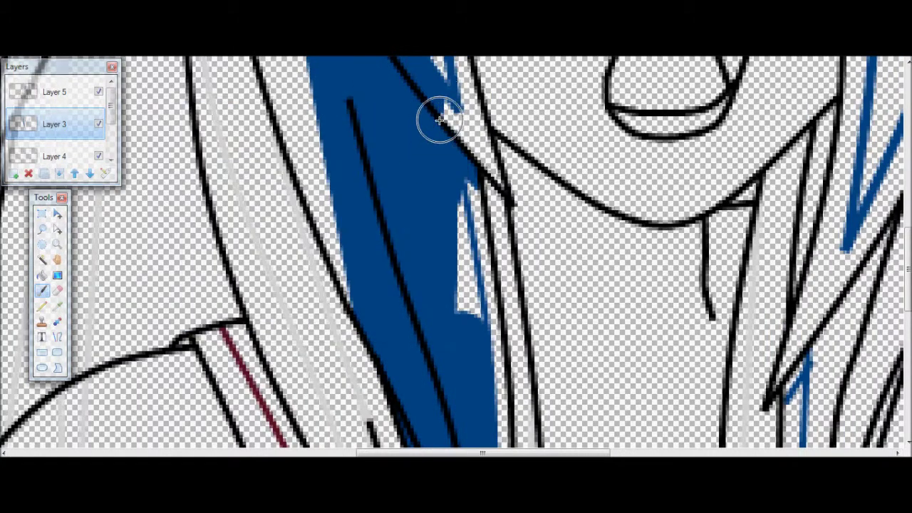
mouse_move(437, 118)
left_mouse_down()
mouse_move(432, 189)
mouse_move(446, 272)
mouse_move(447, 228)
mouse_move(460, 286)
mouse_move(461, 371)
left_mouse_up()
Fill the narrow hair shadow along the left edge of the face with dark blue, from the jaw to the forehead.
scroll(461, 371, "up", 6)
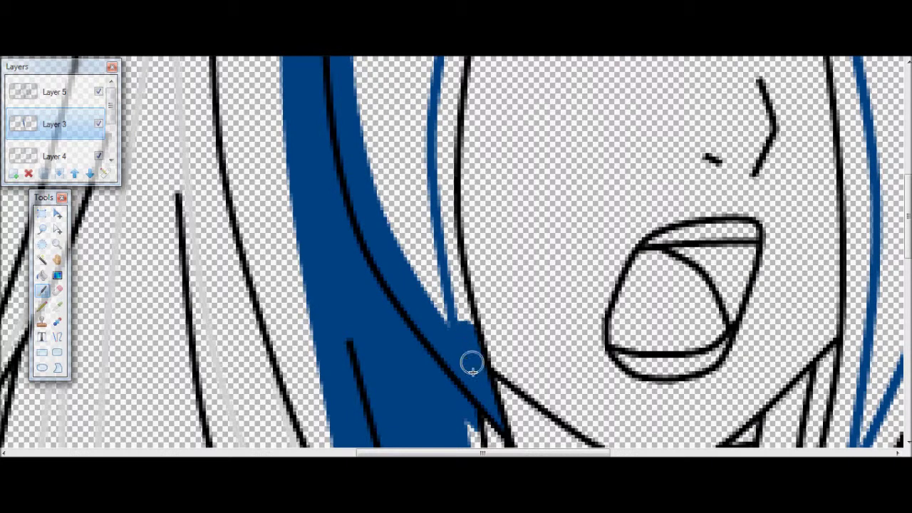
left_click_drag(447, 227, 442, 127)
scroll(440, 402, "up", 6)
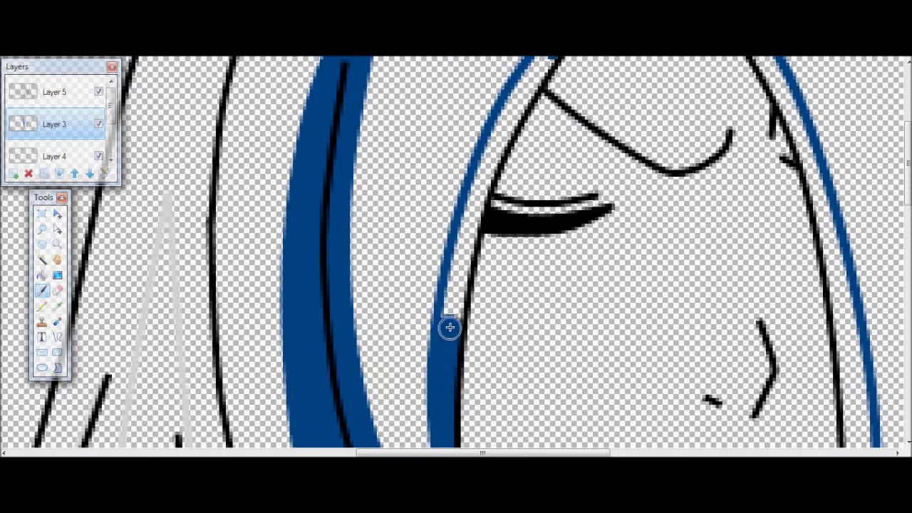
scroll(467, 234, "up", 2)
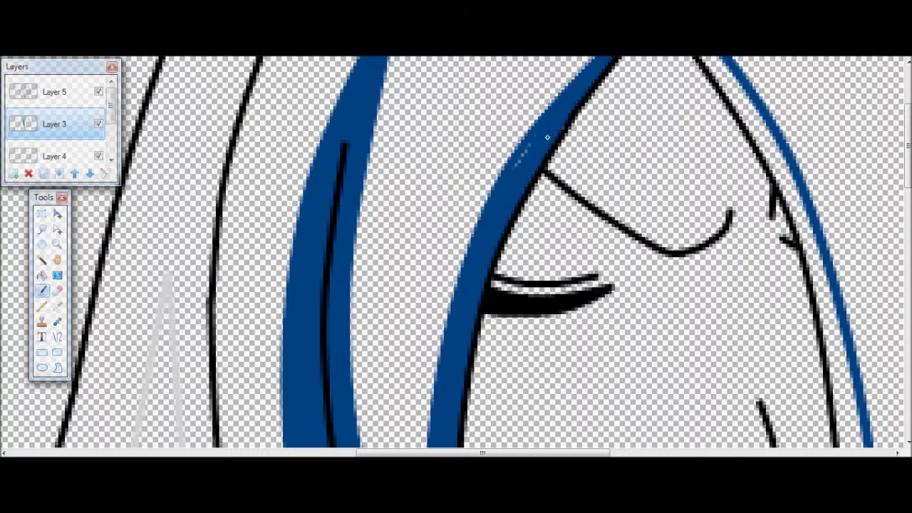
Paint the lower shadow area of the right hair strand dark blue beside the jaw and neck.
scroll(516, 190, "down", 14)
left_click_drag(510, 453, 630, 453)
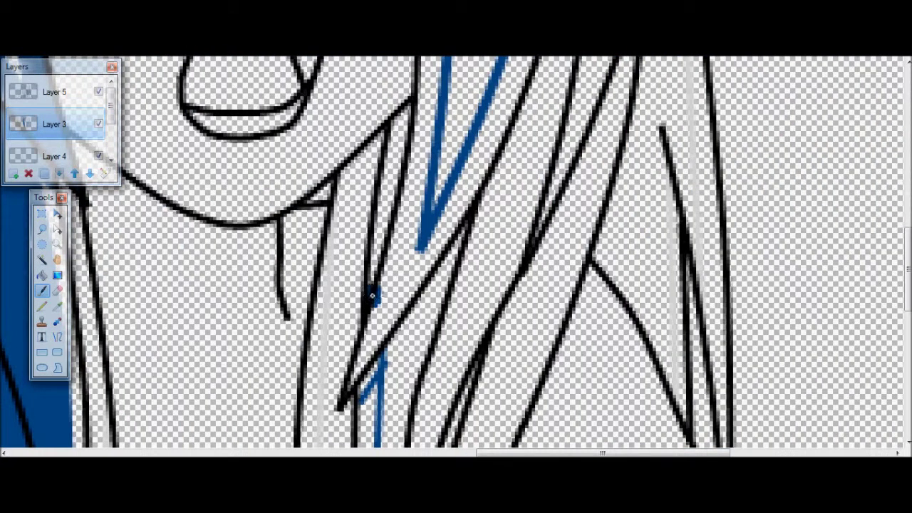
mouse_move(420, 133)
left_mouse_down()
mouse_move(416, 126)
mouse_move(407, 261)
mouse_move(390, 279)
left_mouse_up()
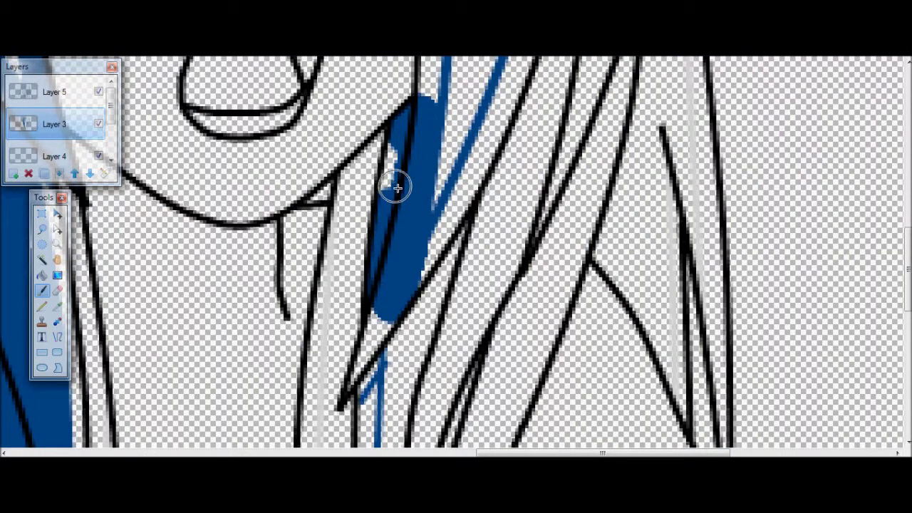
scroll(397, 171, "down", 3)
left_click_drag(387, 224, 370, 278)
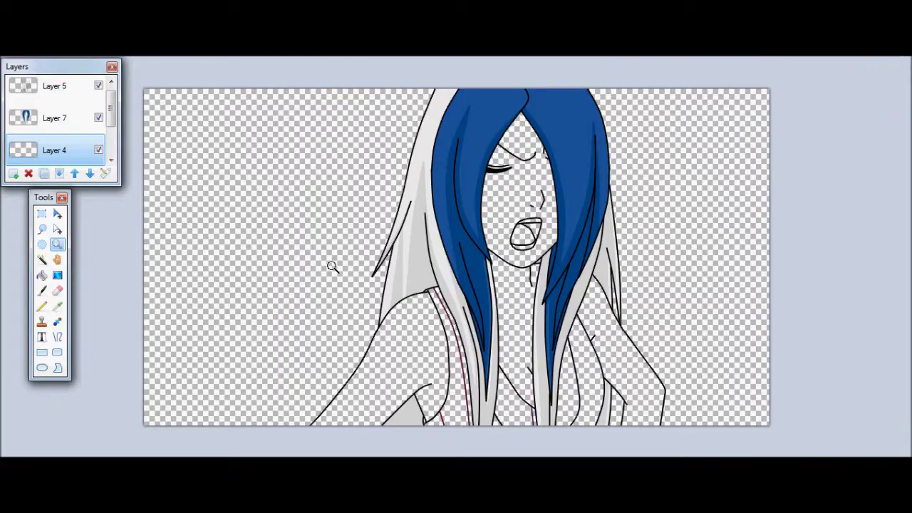
Add a new layer above Layer 4 for the skin shading and choose the Line/Curve tool.
left_click(403, 361)
key("o")
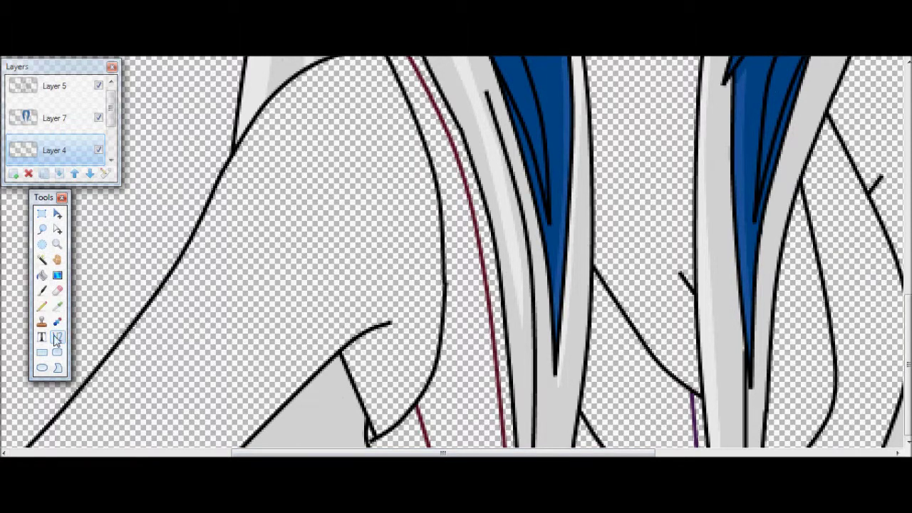
left_click(13, 174)
scroll(111, 114, "down", 1)
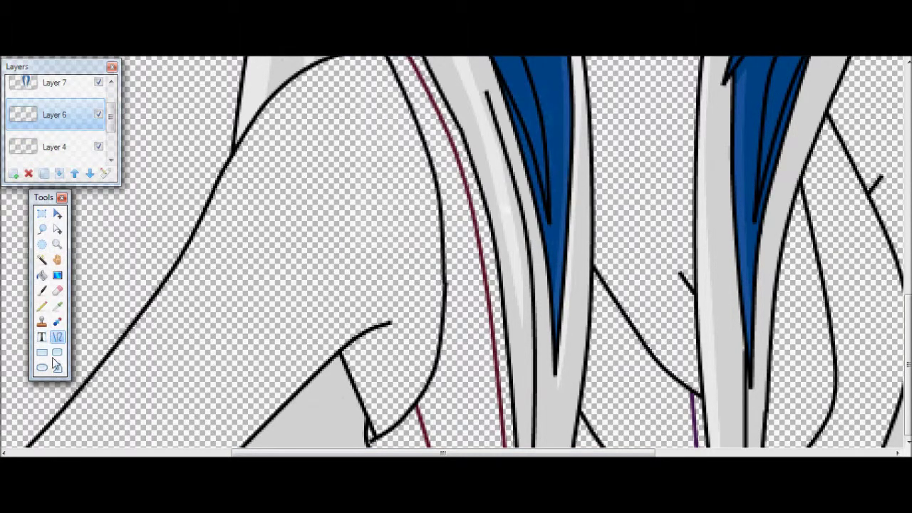
left_click(57, 306)
left_click(58, 337)
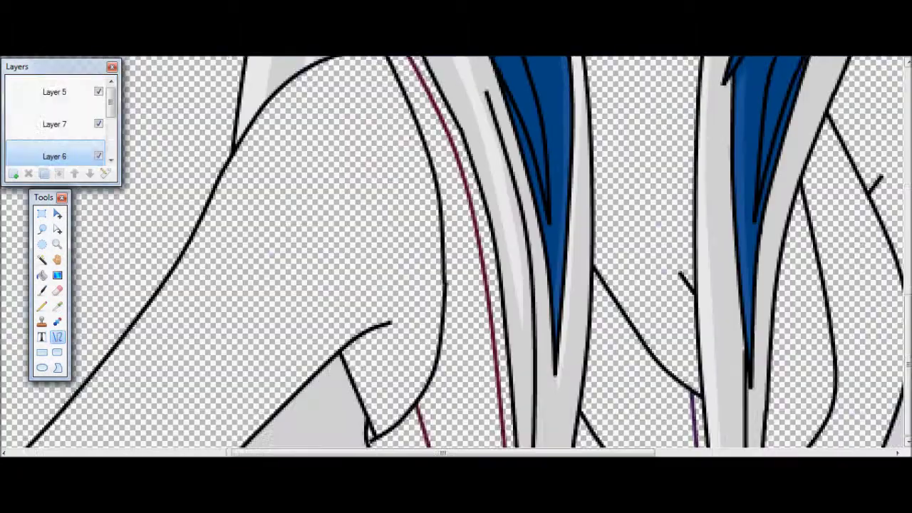
Draw a thick tan curve along the left armhole, bending it to follow the edge from shoulder to underarm.
left_click_drag(385, 125, 384, 427)
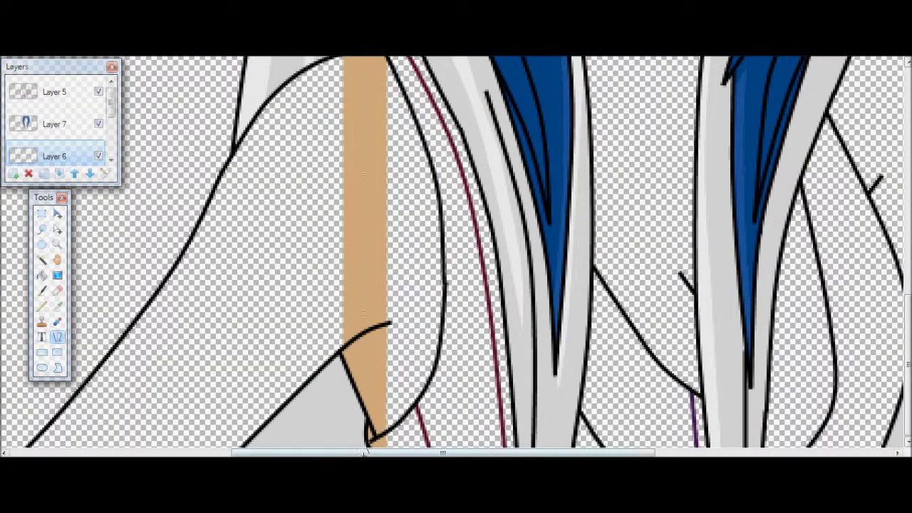
left_click_drag(388, 199, 440, 198)
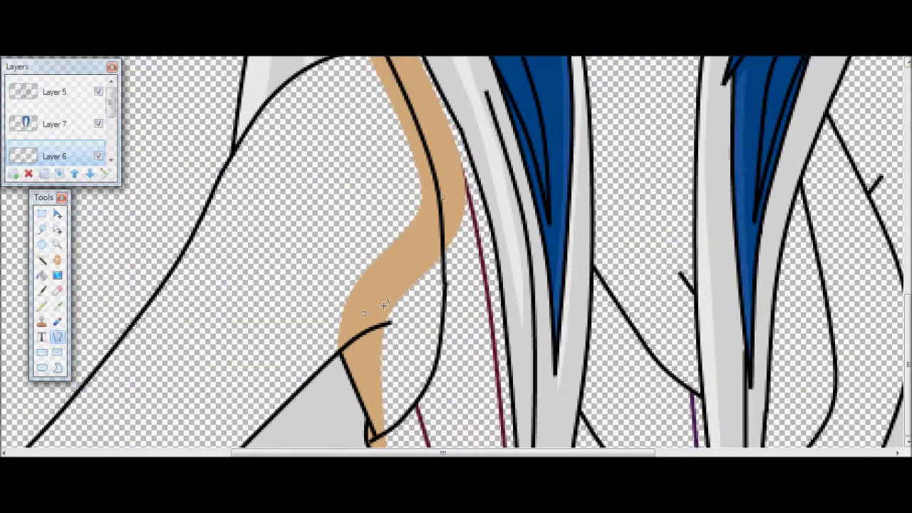
left_click_drag(420, 335, 447, 356)
mouse_move(442, 199)
left_mouse_down()
mouse_move(443, 183)
mouse_move(449, 208)
left_mouse_up()
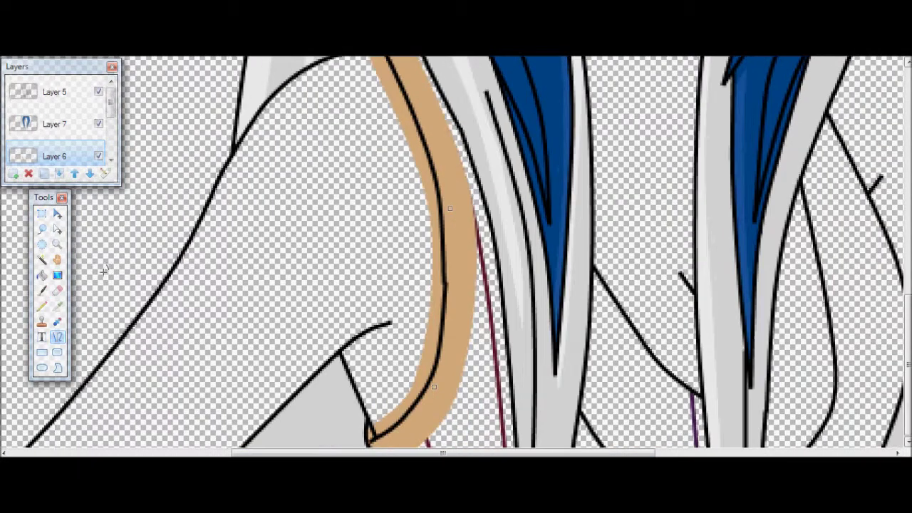
Show the Background layer and trace the left armpit shadow with thin tan curves.
scroll(99, 151, "down", 2)
left_click(98, 150)
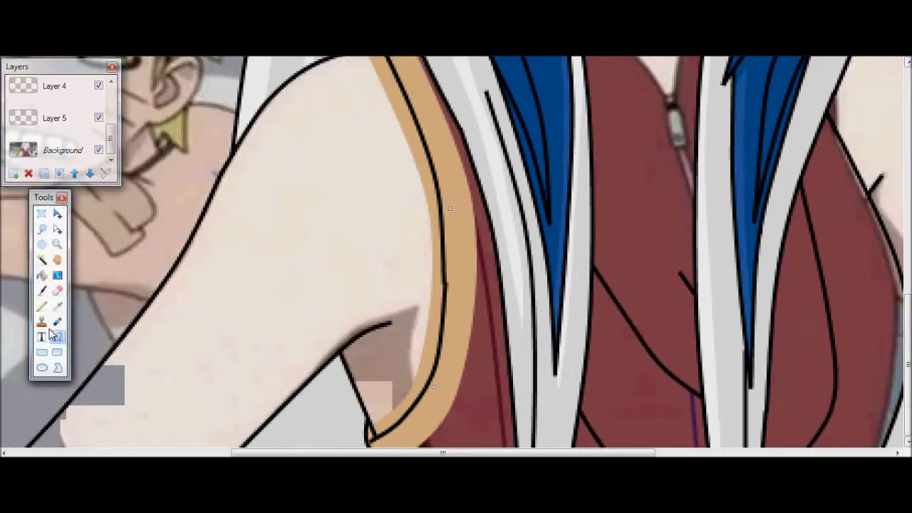
key("ctrl+z")
left_click_drag(356, 378, 413, 343)
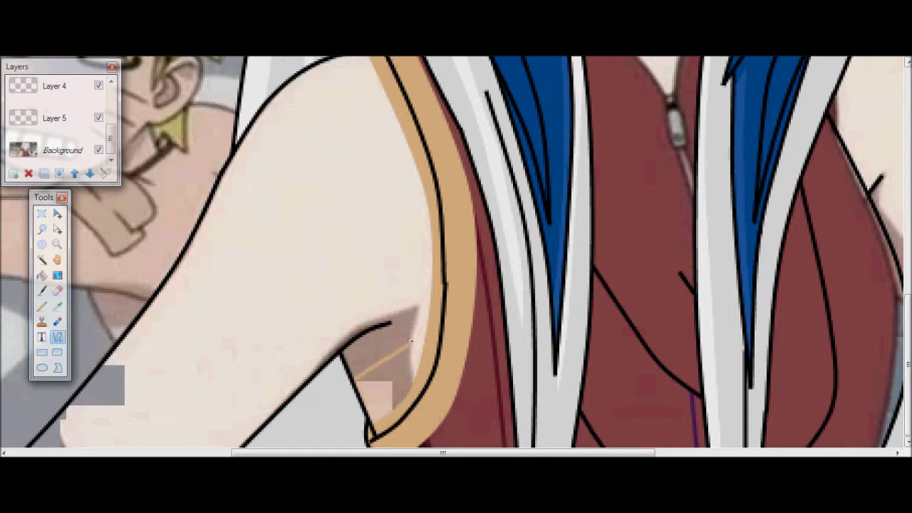
left_click_drag(324, 393, 334, 341)
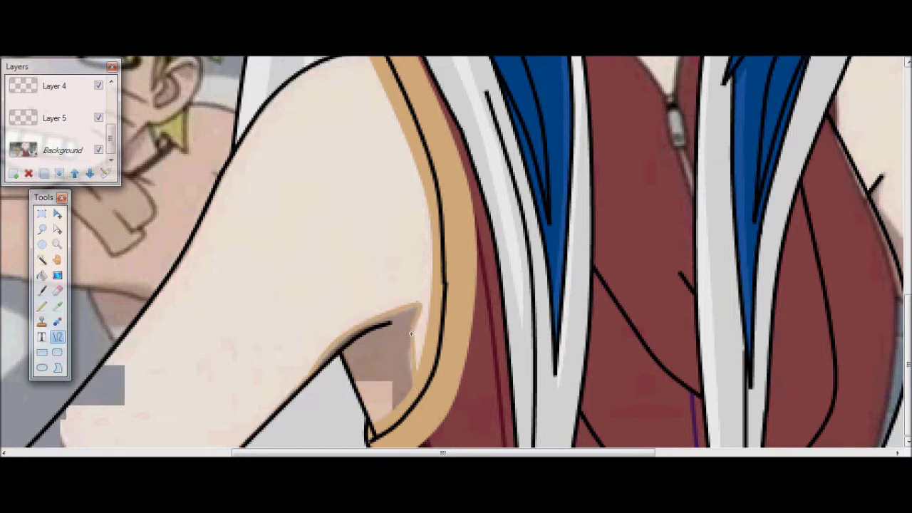
Trace the neck shadow below the chin with a thin tan curve and extend a line down the chest beside the right strand.
left_click_drag(577, 192, 387, 354)
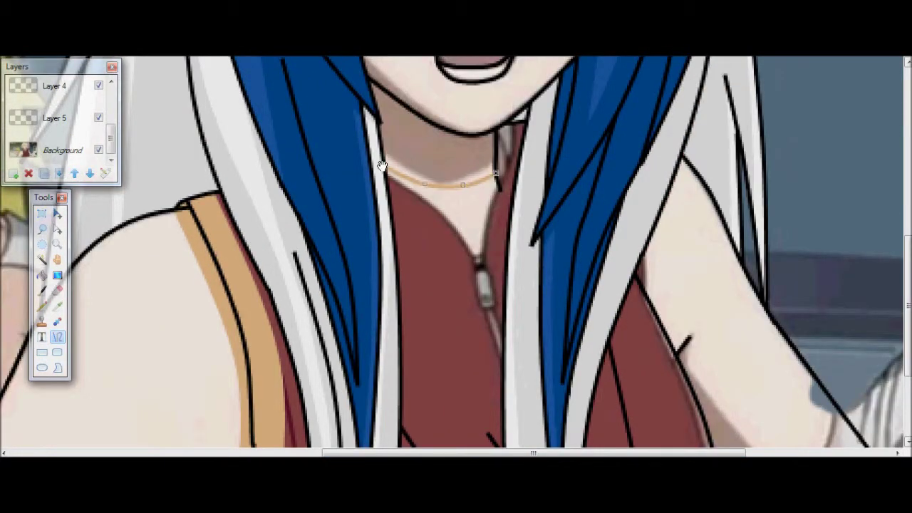
left_click_drag(499, 188, 497, 299)
scroll(497, 299, "down", 3)
left_click_drag(497, 151, 491, 147)
left_click_drag(500, 268, 494, 271)
Draw a thin tan shadow curve along the right edge of the face, from the hair parting to the jaw.
scroll(453, 276, "up", 11)
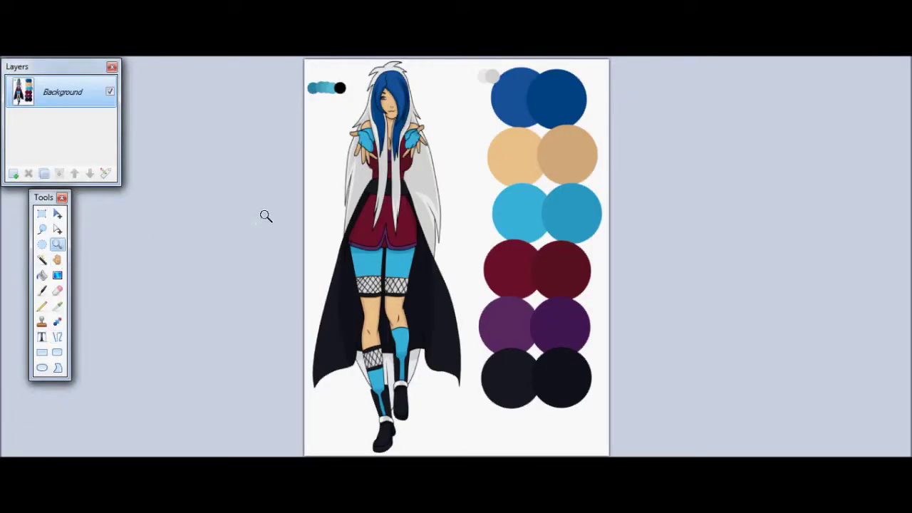
left_click(266, 216)
left_click(266, 216)
key("o")
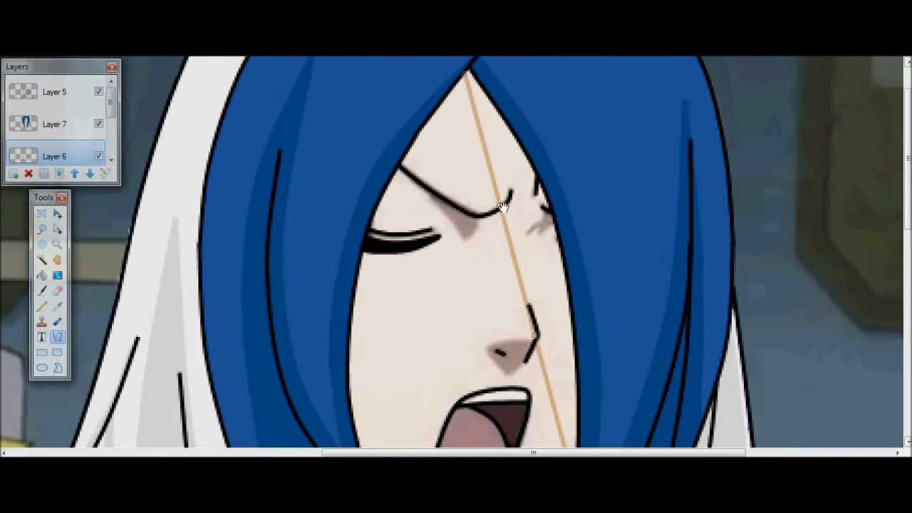
left_click_drag(542, 342, 560, 316)
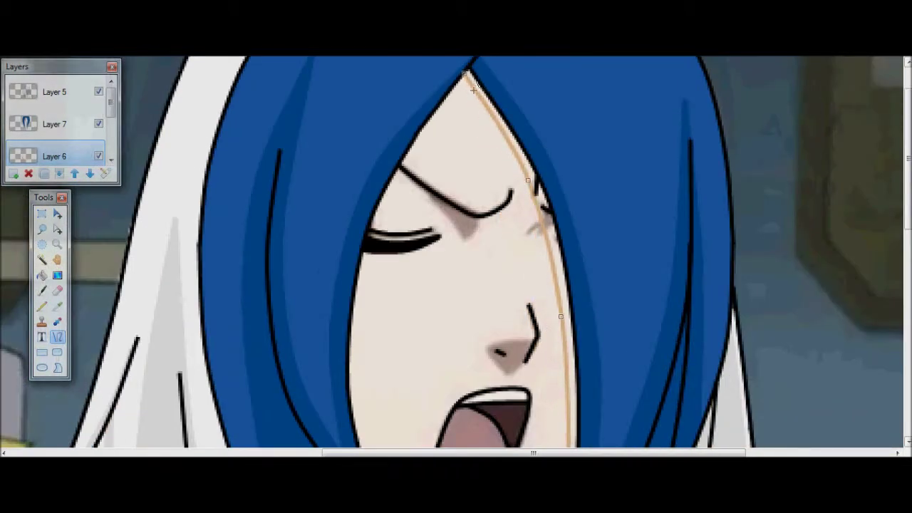
Draw thin tan shadow curves down the left edge of the face and along the jaw to the chin.
left_click_drag(470, 72, 388, 446)
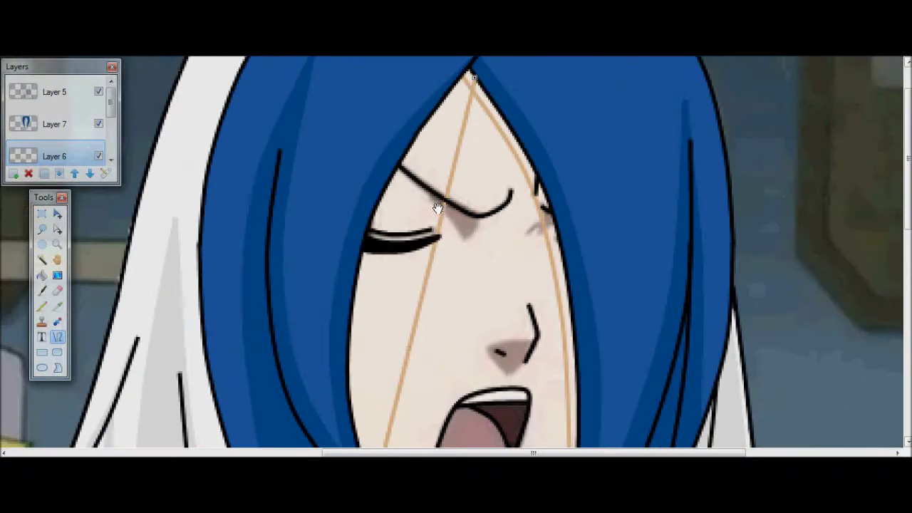
left_click_drag(431, 257, 402, 188)
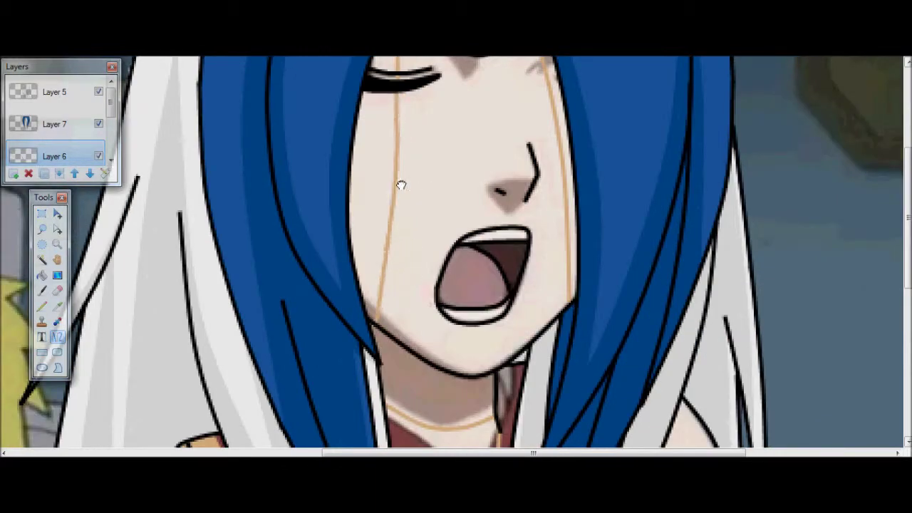
left_click_drag(401, 186, 361, 153)
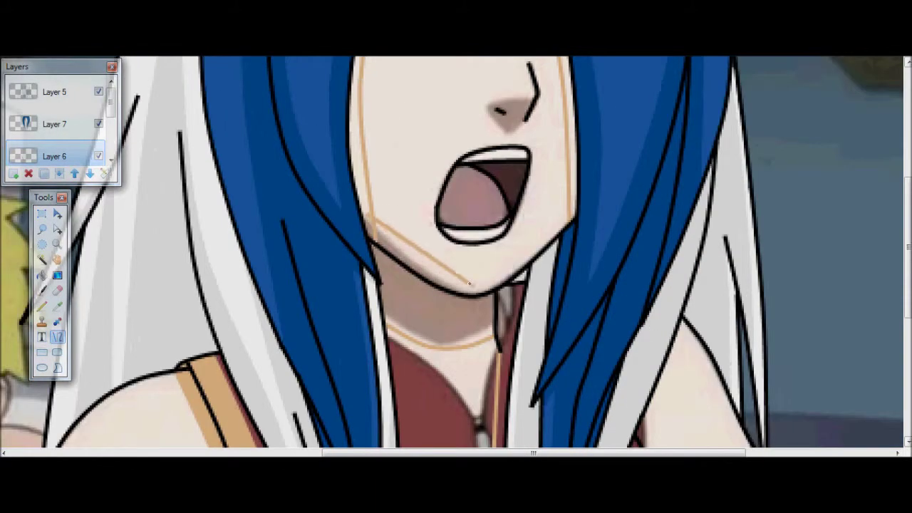
left_click_drag(468, 283, 469, 294)
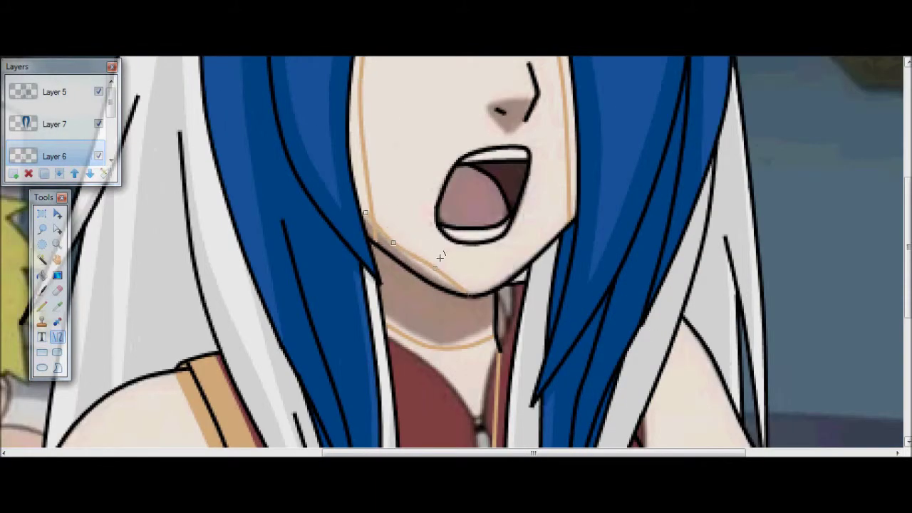
Outline the shadows between the brows and under the nose with thin tan curves.
scroll(434, 275, "up", 3)
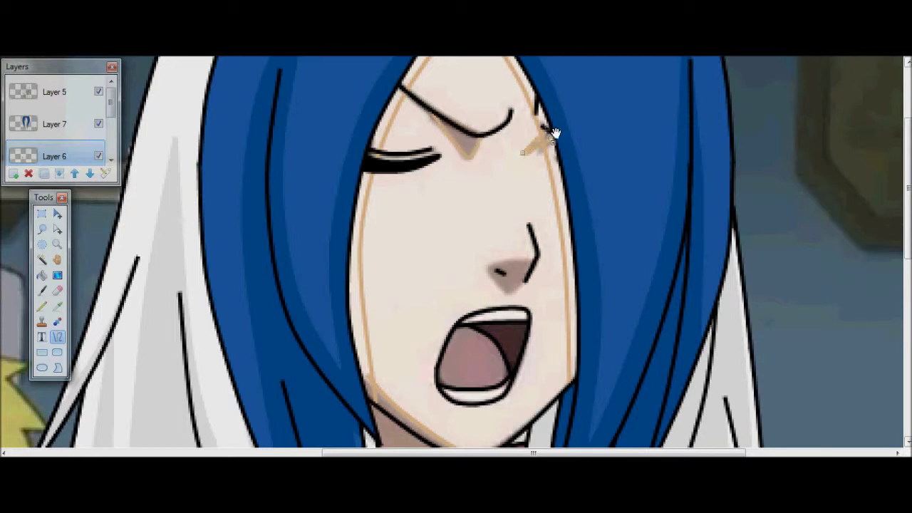
scroll(539, 178, "down", 3)
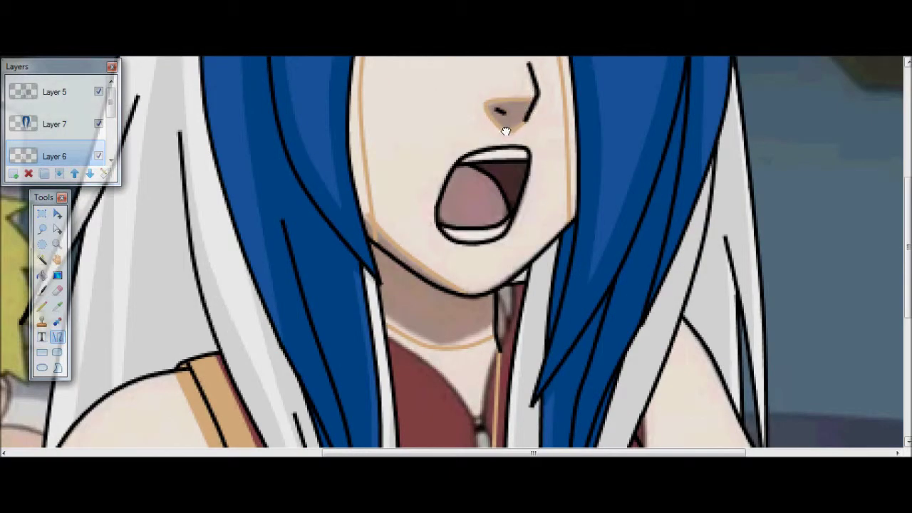
Trace the shadow edge on the right arm with a thin tan curve running from the armpit crease past the elbow.
scroll(534, 102, "down", 5)
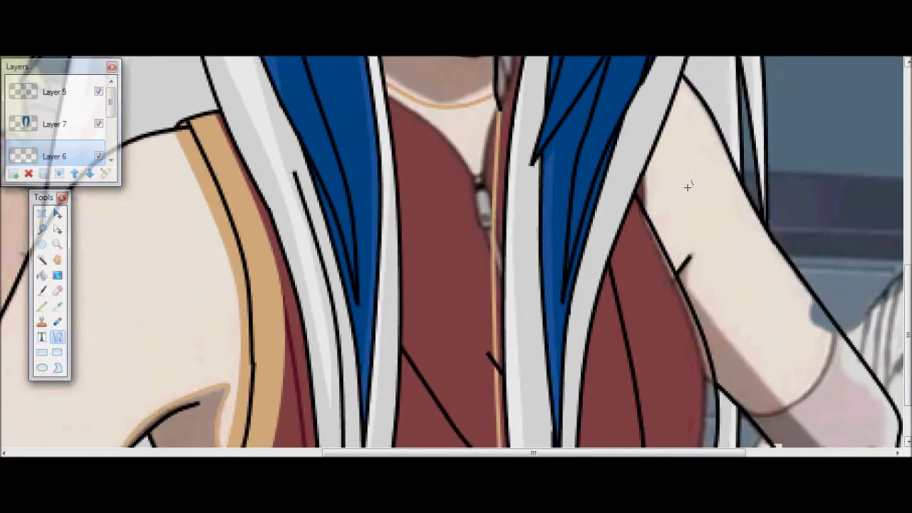
scroll(675, 206, "down", 2)
left_click_drag(685, 186, 785, 446)
left_click_drag(752, 362, 804, 360)
left_click_drag(698, 220, 698, 223)
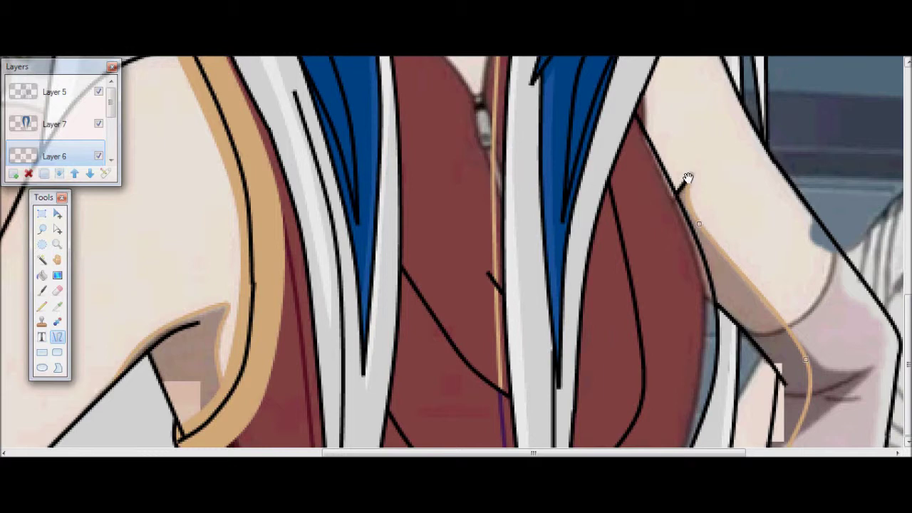
Erase the tan spill at the shoulder tip and on the vest side of the lower armhole outline on the character's bare left-hand shoulder.
left_click(59, 245)
right_click(334, 232)
left_click(336, 221)
left_click(514, 242)
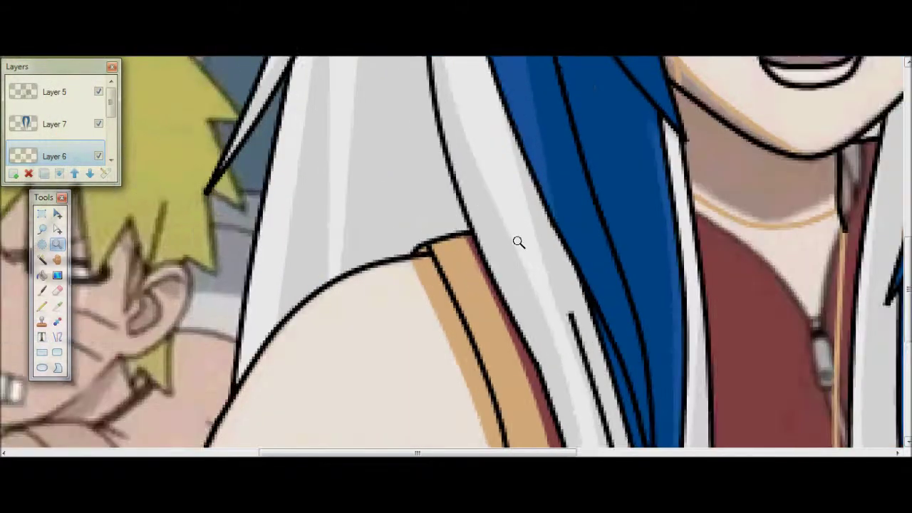
left_click(516, 247)
left_click(57, 290)
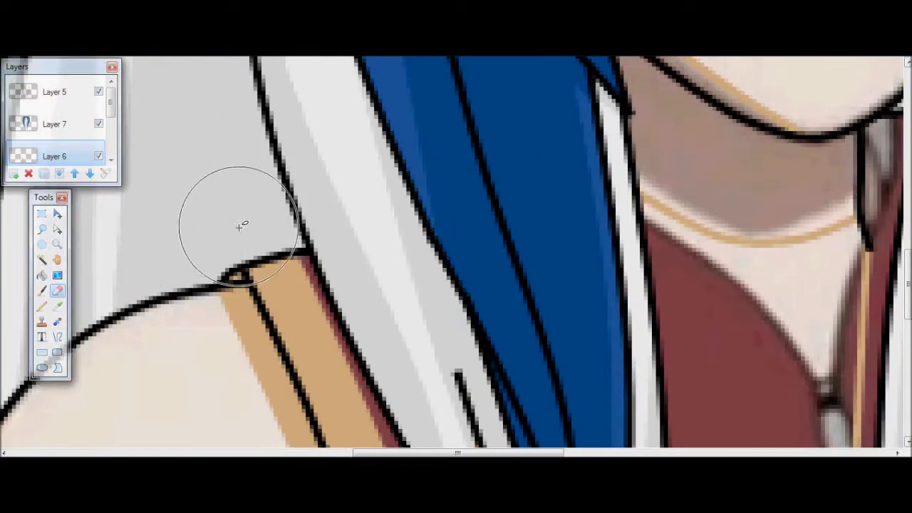
mouse_move(317, 246)
left_mouse_down()
mouse_move(333, 309)
mouse_move(314, 265)
left_mouse_up()
scroll(369, 320, "down", 2)
scroll(371, 319, "down", 5)
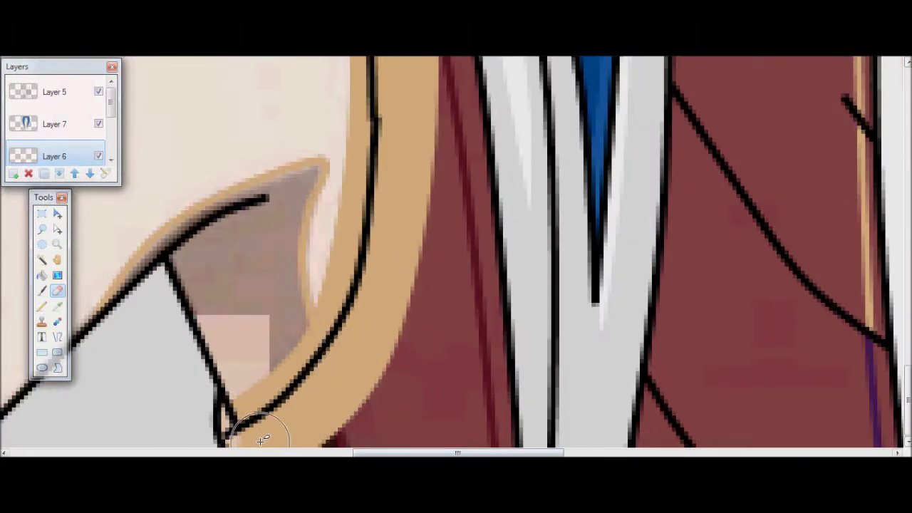
mouse_move(260, 436)
left_mouse_down()
mouse_move(347, 396)
mouse_move(373, 363)
mouse_move(406, 264)
mouse_move(418, 105)
left_mouse_up()
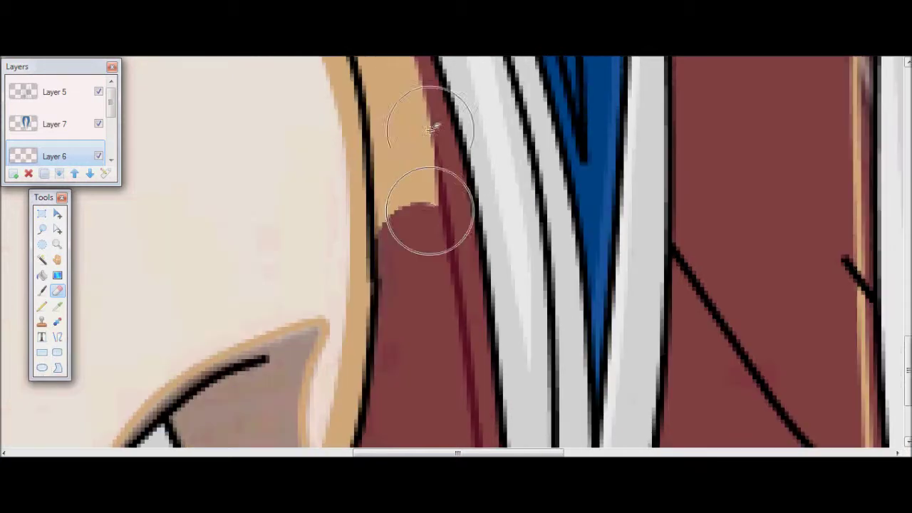
Erase the remaining tan spill on the red vest along the armhole outline, working up towards the shoulder.
scroll(419, 116, "up", 3)
left_click_drag(418, 280, 416, 93)
scroll(420, 214, "up", 2)
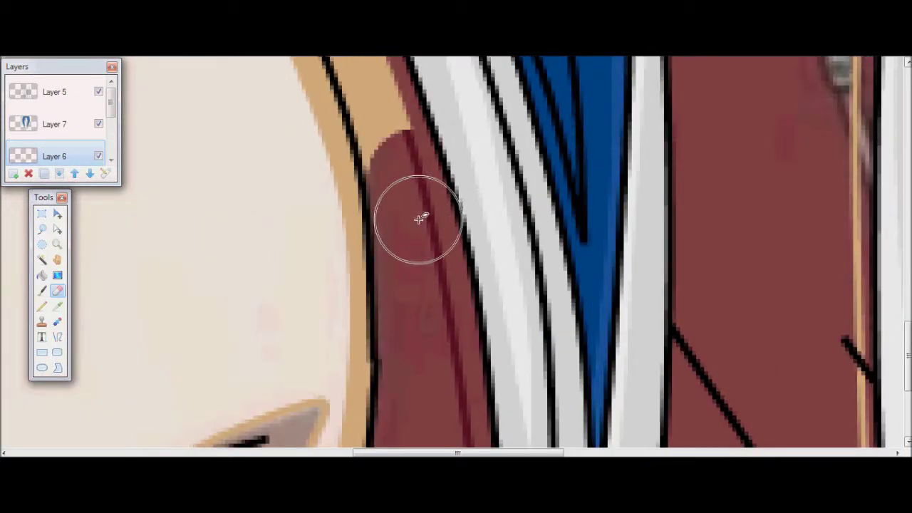
left_click_drag(420, 213, 386, 92)
scroll(385, 92, "up", 3)
mouse_move(421, 255)
left_mouse_down()
mouse_move(391, 261)
mouse_move(366, 184)
mouse_move(326, 119)
mouse_move(363, 140)
mouse_move(346, 154)
mouse_move(245, 70)
mouse_move(353, 157)
mouse_move(331, 106)
left_mouse_up()
key("ctrl+z")
key("ctrl+z")
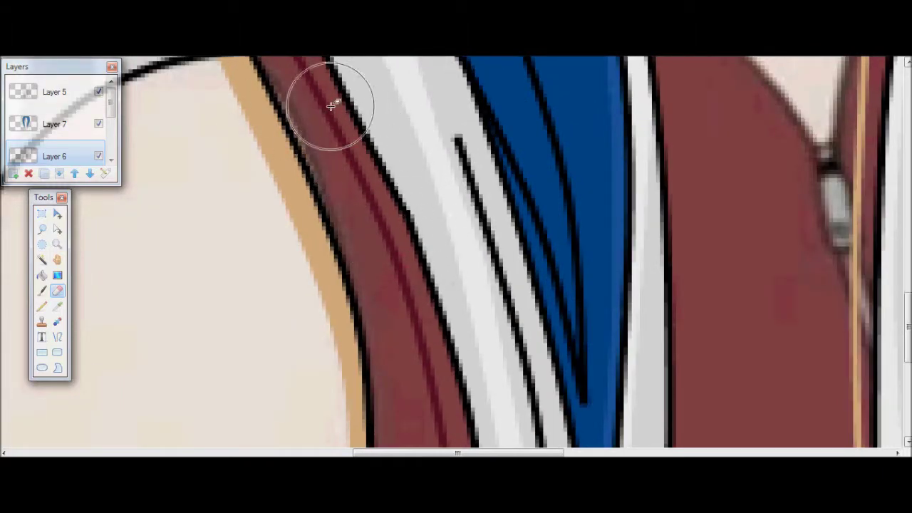
Reduce the brush size and paint the main area of the armpit shadow tan on Layer 6.
scroll(338, 117, "down", 4)
left_click_drag(111, 95, 112, 109)
left_click(57, 244)
left_click(257, 333)
left_click(355, 308)
left_click(43, 291)
key("bracketleft")
key("bracketleft")
key("bracketleft")
key("bracketleft")
key("bracketleft")
key("bracketleft")
key("bracketleft")
key("bracketleft")
key("bracketleft")
key("bracketleft")
key("bracketleft")
key("bracketleft")
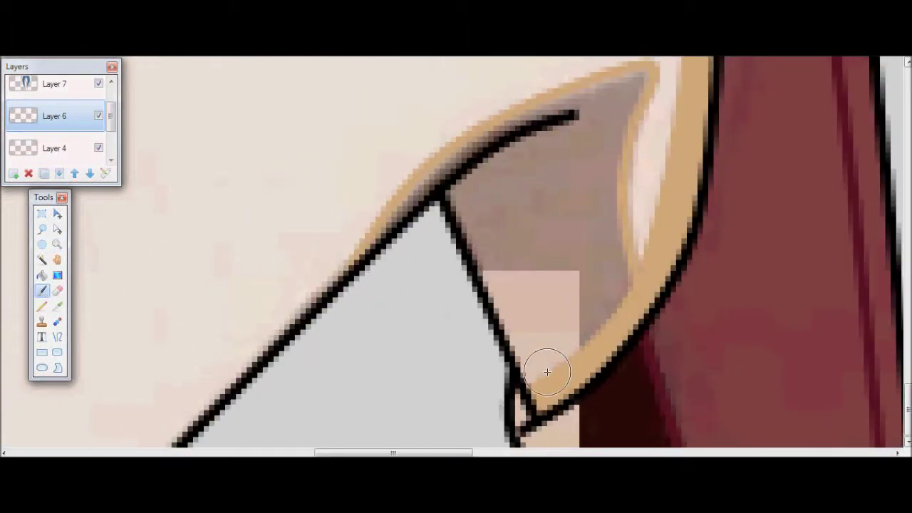
mouse_move(540, 341)
left_mouse_down()
mouse_move(520, 267)
mouse_move(560, 186)
mouse_move(498, 164)
mouse_move(519, 183)
mouse_move(536, 242)
left_mouse_up()
Fill the narrow upper tip of the armpit shadow with tan using a smaller brush.
key("ctrl+bracketleft")
key("ctrl+bracketleft")
key("ctrl+bracketleft")
key("ctrl+bracketleft")
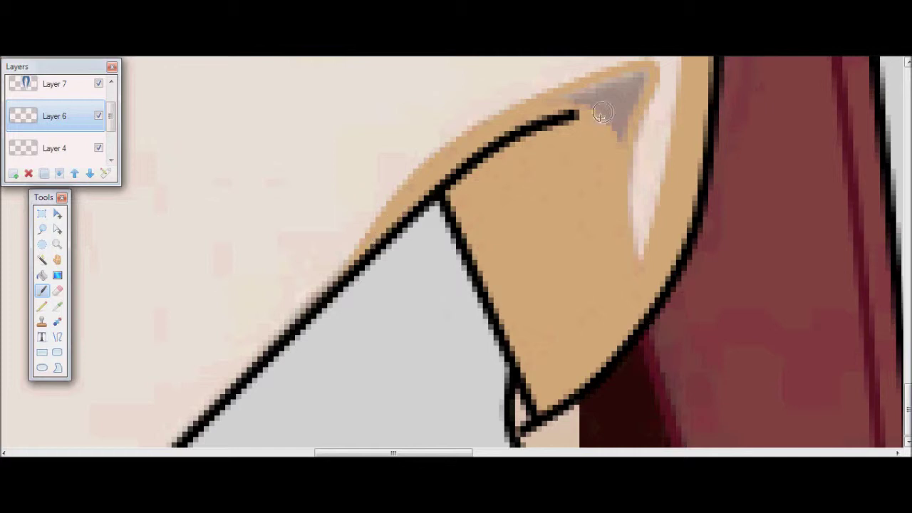
left_click_drag(621, 96, 651, 77)
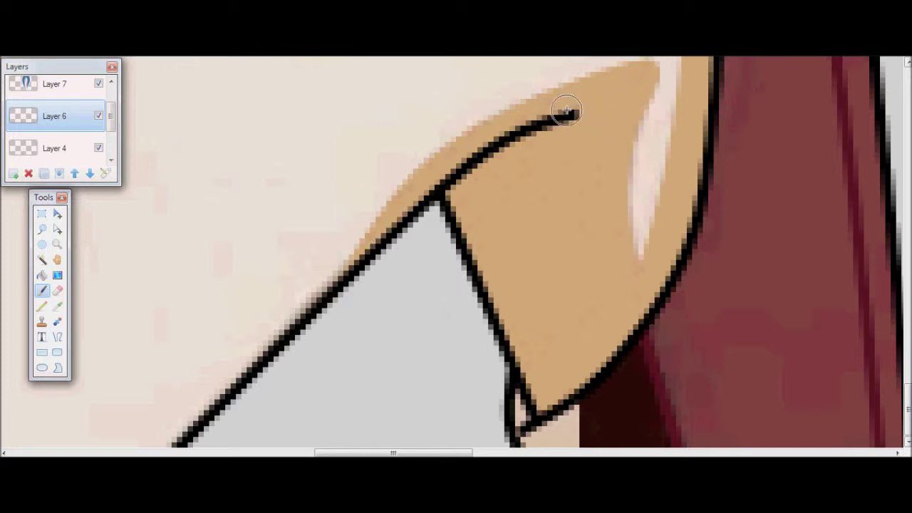
Paint the narrow shadow strip beside the zipper solid tan, from the vest fold up to the collar.
left_click_drag(351, 452, 507, 452)
left_click_drag(503, 295, 495, 97)
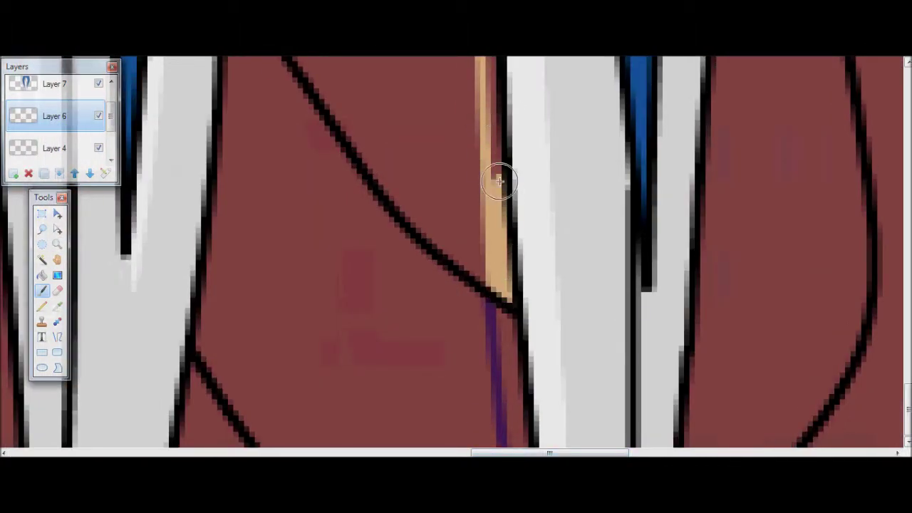
left_click_drag(542, 189, 537, 93)
scroll(537, 136, "up", 3)
left_click_drag(537, 216, 527, 92)
scroll(525, 214, "up", 6)
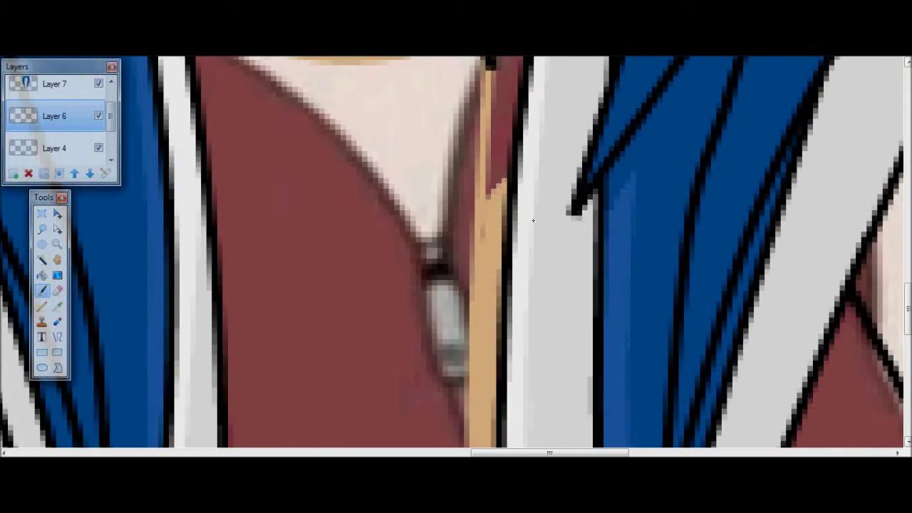
mouse_move(531, 217)
left_mouse_down()
mouse_move(523, 201)
mouse_move(537, 86)
left_mouse_up()
scroll(541, 107, "up", 3)
Fill the neck shadow and the shadow along the left side of the jaw with tan up to the black outlines.
mouse_move(532, 259)
left_mouse_down()
mouse_move(519, 180)
mouse_move(562, 171)
mouse_move(421, 221)
mouse_move(418, 235)
mouse_move(354, 246)
mouse_move(313, 242)
mouse_move(230, 210)
mouse_move(205, 177)
left_mouse_up()
left_click_drag(370, 187, 304, 155)
scroll(541, 443, "up", 3)
left_click_drag(543, 452, 486, 453)
mouse_move(427, 148)
left_mouse_down()
mouse_move(521, 255)
mouse_move(470, 191)
mouse_move(540, 254)
left_mouse_up()
key("ctrl+z")
mouse_move(434, 202)
left_mouse_down()
mouse_move(525, 256)
mouse_move(501, 227)
mouse_move(550, 265)
left_mouse_up()
mouse_move(471, 207)
left_mouse_down()
mouse_move(449, 173)
mouse_move(494, 240)
mouse_move(489, 213)
left_mouse_up()
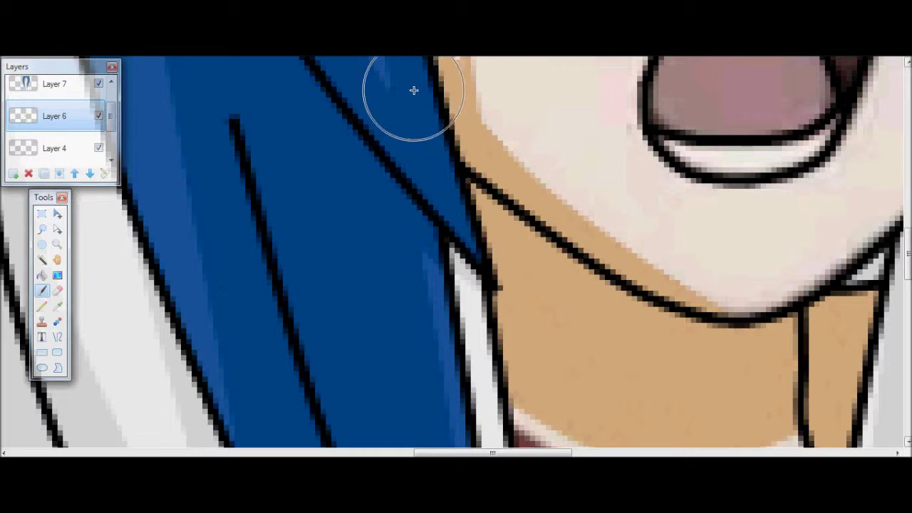
Fill the shadow strip along the left edge of the face with tan, from the cheek up past the closed eye.
scroll(413, 90, "up", 5)
scroll(399, 112, "down", 2)
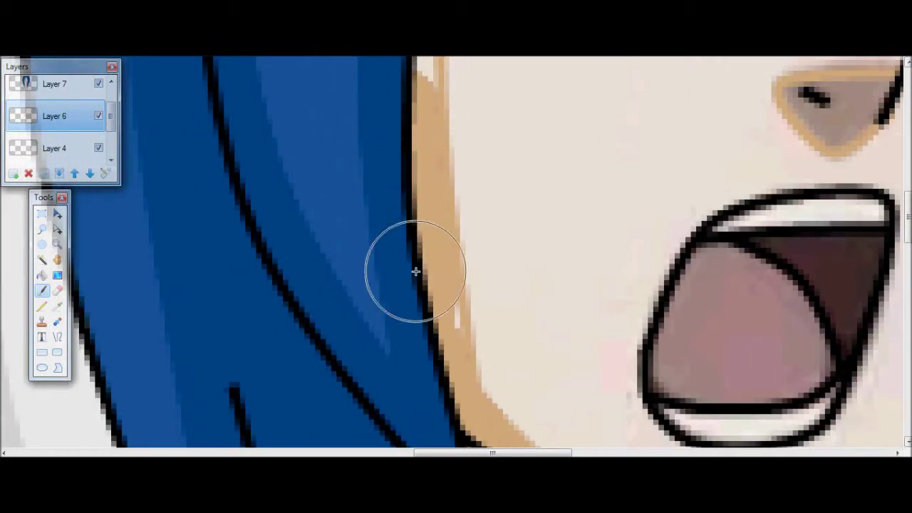
scroll(373, 238, "up", 3)
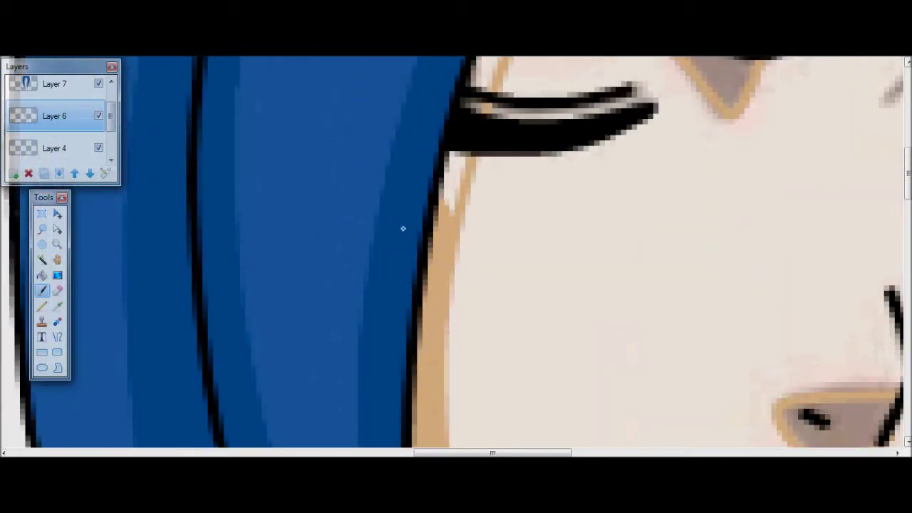
scroll(417, 149, "up", 2)
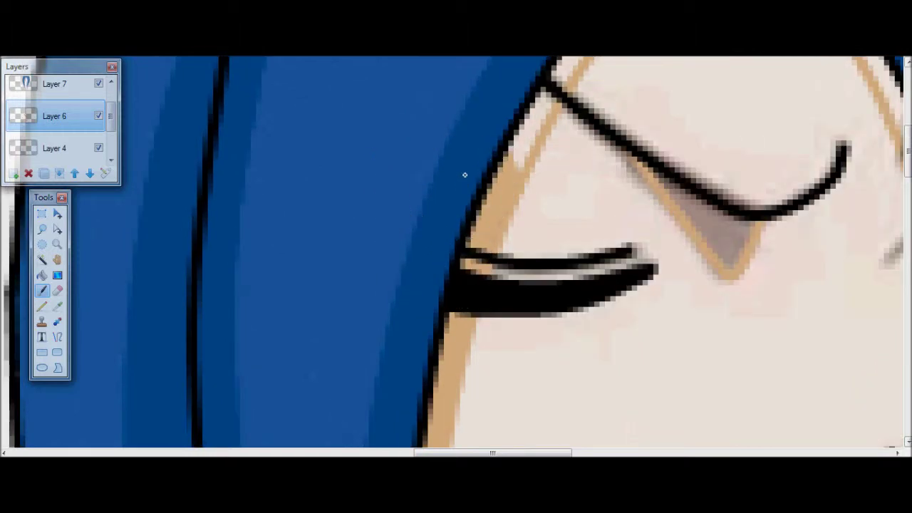
Fill the shadow strip along the left edge of the forehead with tan up to the hair parting.
scroll(513, 75, "up", 3)
left_click(698, 120)
left_click_drag(674, 131, 625, 171)
left_click(161, 34)
left_click(530, 347)
left_click(545, 307)
left_click(574, 254)
left_click(597, 232)
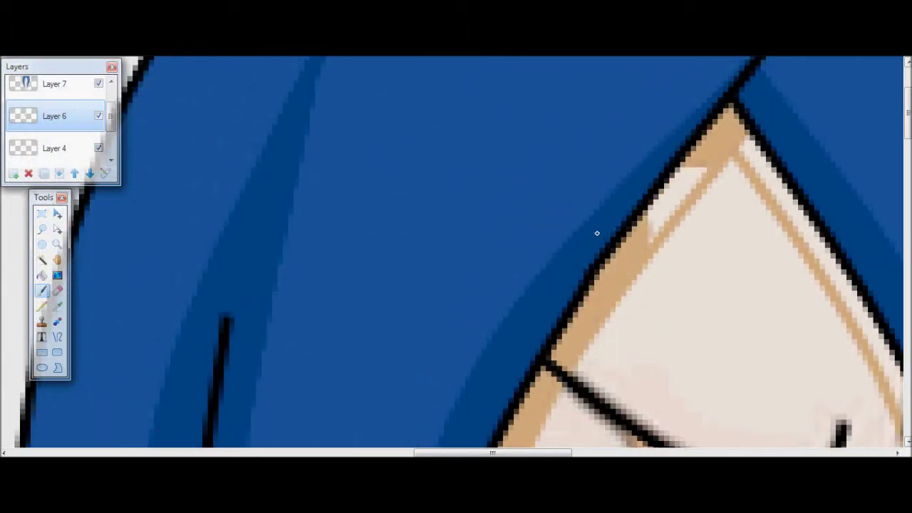
left_click(629, 199)
left_click(651, 170)
left_click(662, 149)
Paint the triangular shadow under the nose solid tan.
left_click(60, 292)
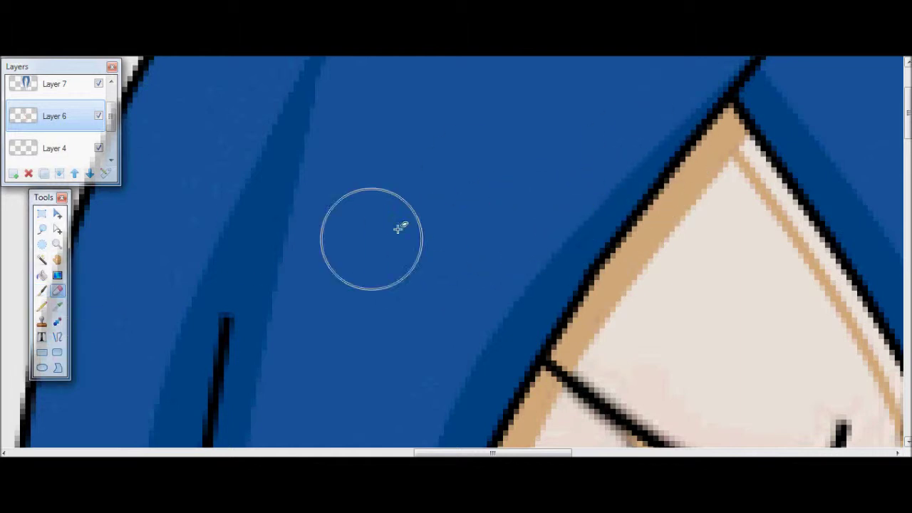
scroll(838, 320, "up", 4)
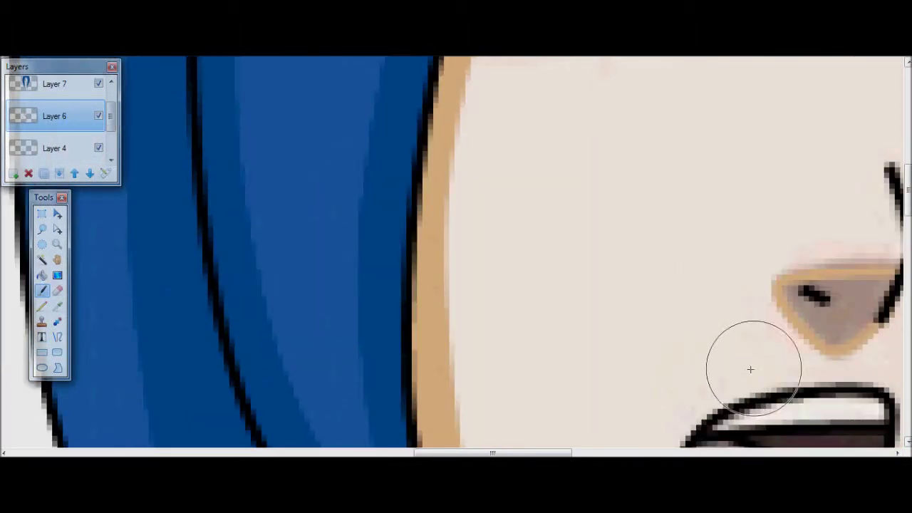
mouse_move(835, 329)
left_mouse_down()
mouse_move(804, 298)
mouse_move(838, 317)
mouse_move(863, 299)
left_mouse_up()
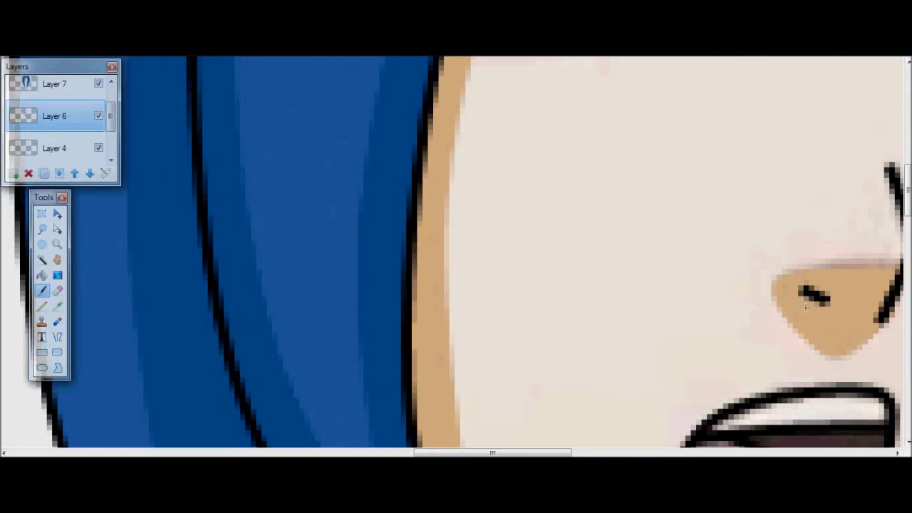
Fill the shadow between the brows and the upper right edge of the forehead with tan.
scroll(805, 308, "down", 4)
left_click_drag(552, 453, 619, 453)
scroll(619, 220, "up", 6)
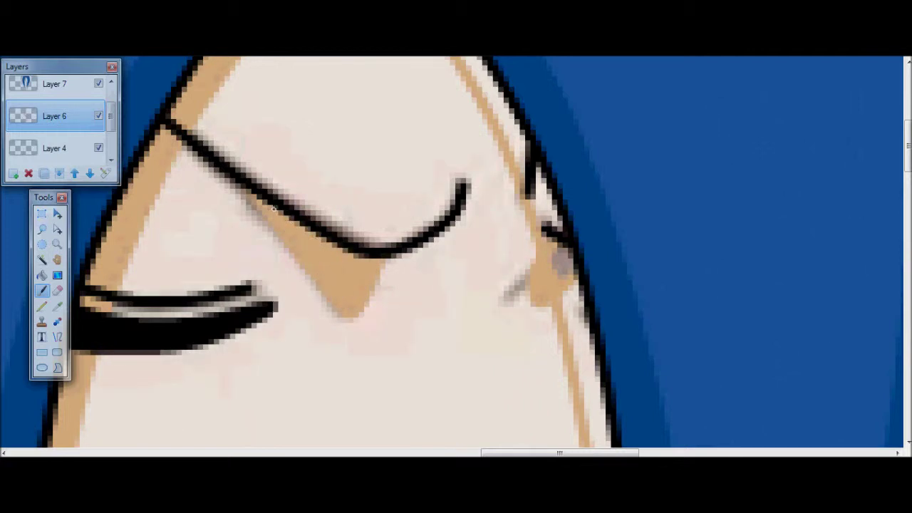
scroll(294, 235, "up", 5)
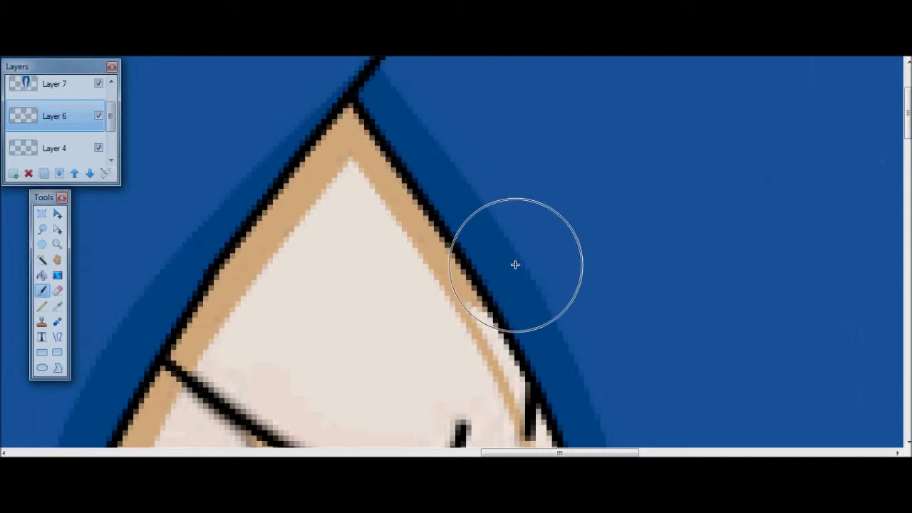
left_click_drag(515, 262, 544, 329)
scroll(544, 329, "down", 1)
key("ctrl+z")
Fill the shadow strip along the right edge of the forehead and brow with tan using the Line/Curve tool.
left_click(57, 337)
mouse_move(421, 123)
left_mouse_down()
mouse_move(523, 250)
mouse_move(602, 438)
left_mouse_up()
scroll(547, 321, "down", 3)
left_click_drag(470, 119, 562, 288)
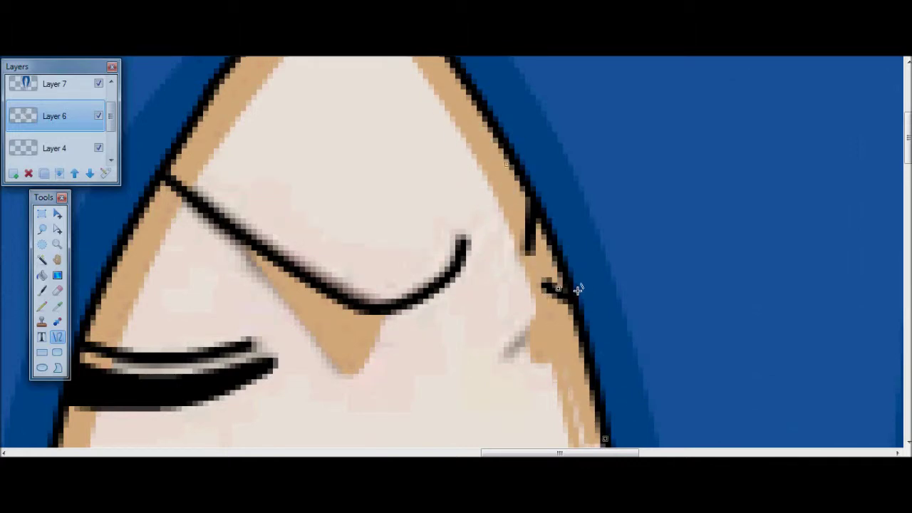
Fill the shadow strip down the right edge of the cheek to the jaw with tan curves.
scroll(578, 289, "down", 2)
left_click_drag(586, 234, 622, 336)
scroll(613, 299, "down", 6)
left_click_drag(610, 143, 629, 151)
scroll(633, 220, "up", 6)
scroll(627, 242, "down", 1)
left_click_drag(597, 349, 619, 341)
scroll(620, 342, "down", 1)
scroll(620, 342, "down", 2)
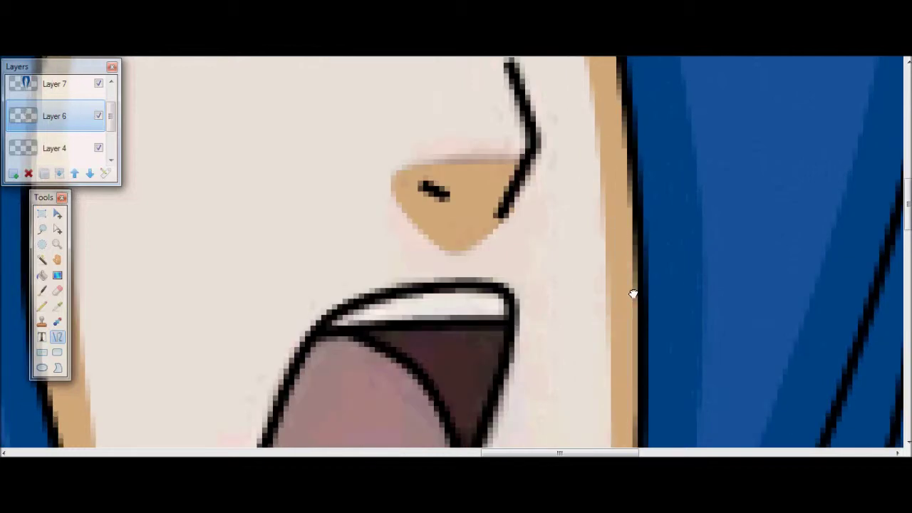
scroll(635, 295, "down", 3)
Paint the shadow below the right arm's elbow crease tan and erase the spill outside the arm outline.
left_click(59, 244)
right_click(776, 299)
right_click(776, 299)
scroll(421, 320, "down", 6)
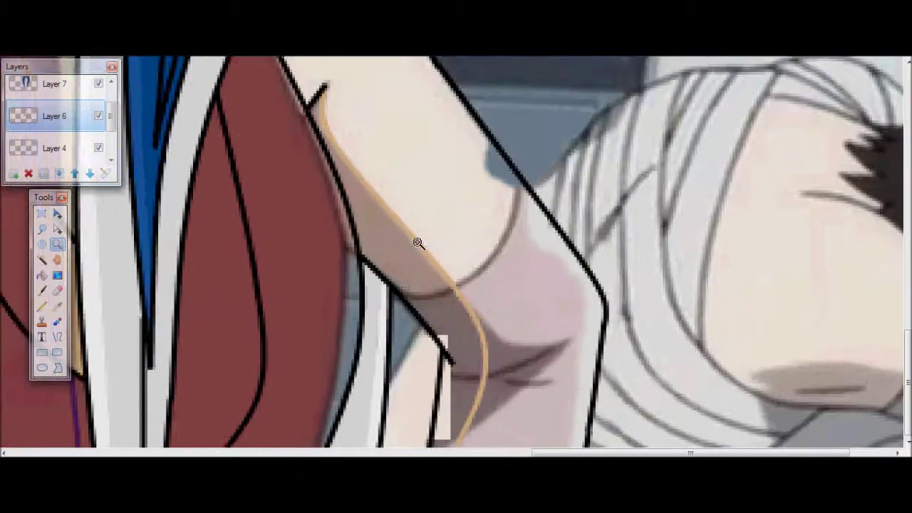
left_click(385, 314)
left_click(456, 302)
key("b")
left_click_drag(624, 265, 618, 309)
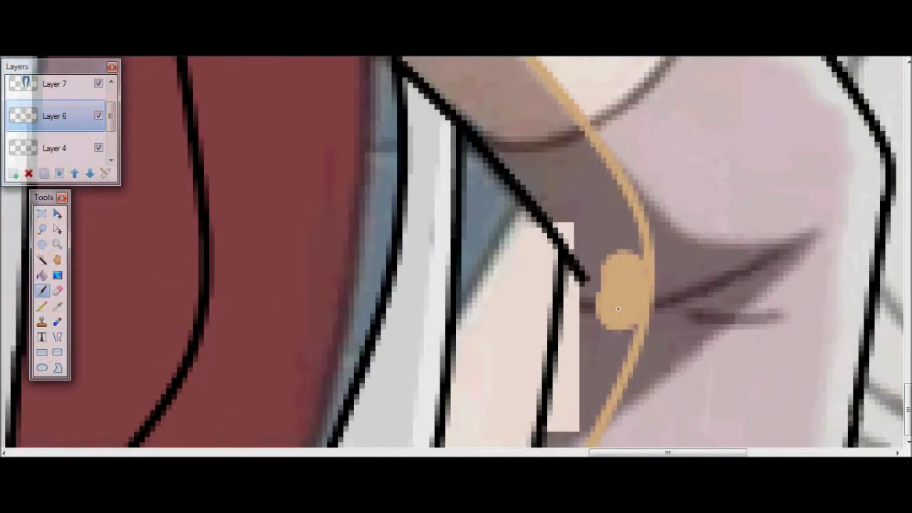
mouse_move(621, 253)
left_mouse_down()
mouse_move(585, 284)
mouse_move(588, 388)
left_mouse_up()
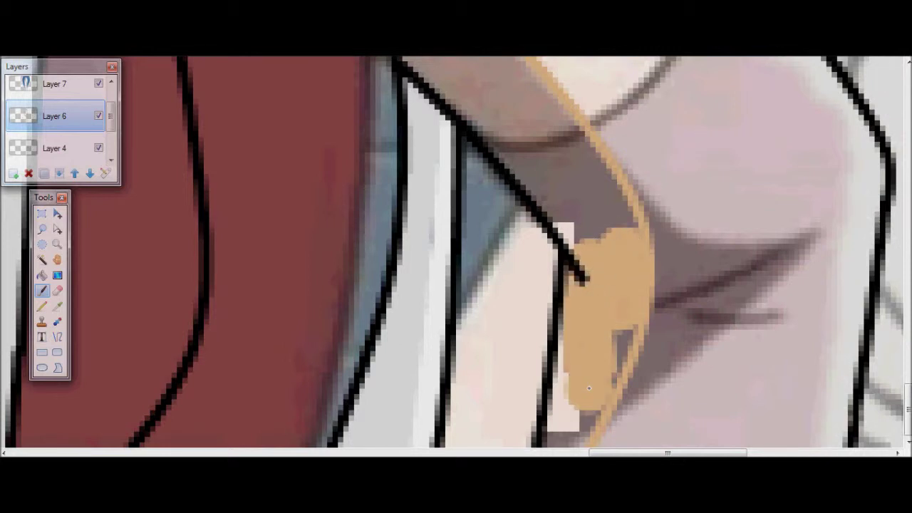
left_click_drag(583, 286, 572, 431)
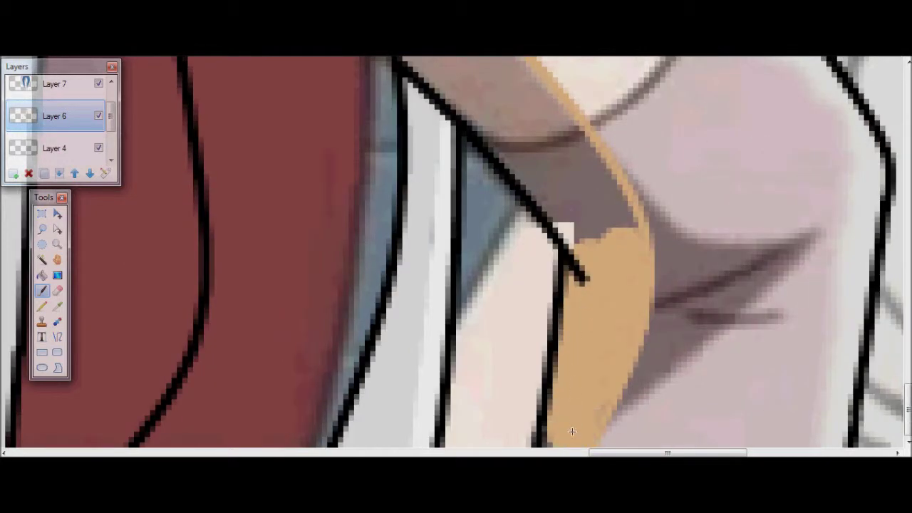
left_click(57, 290)
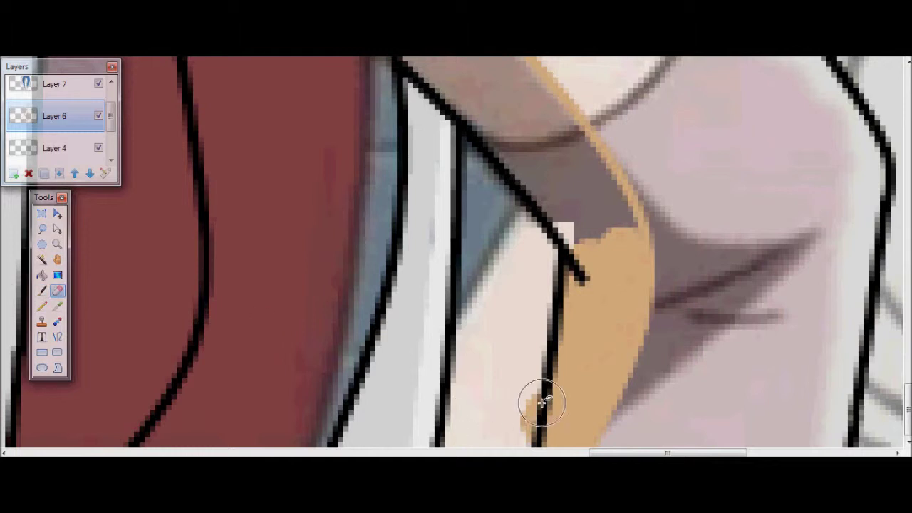
Continue the tan fill up the right arm's shadow, from the elbow crease along the upper arm.
left_click(42, 289)
left_click_drag(627, 253, 573, 161)
left_click_drag(562, 201, 516, 142)
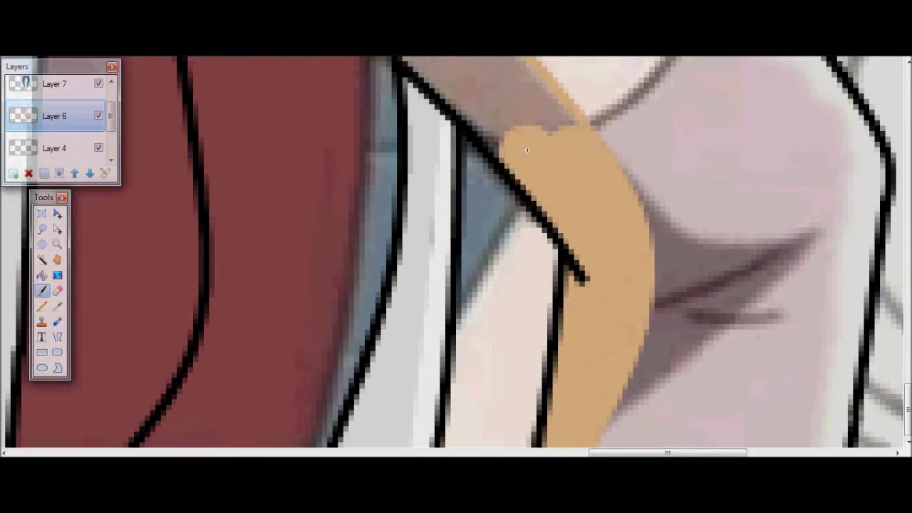
scroll(562, 214, "up", 1)
mouse_move(537, 230)
left_mouse_down()
mouse_move(518, 197)
mouse_move(512, 205)
mouse_move(495, 191)
mouse_move(520, 202)
mouse_move(443, 120)
left_mouse_up()
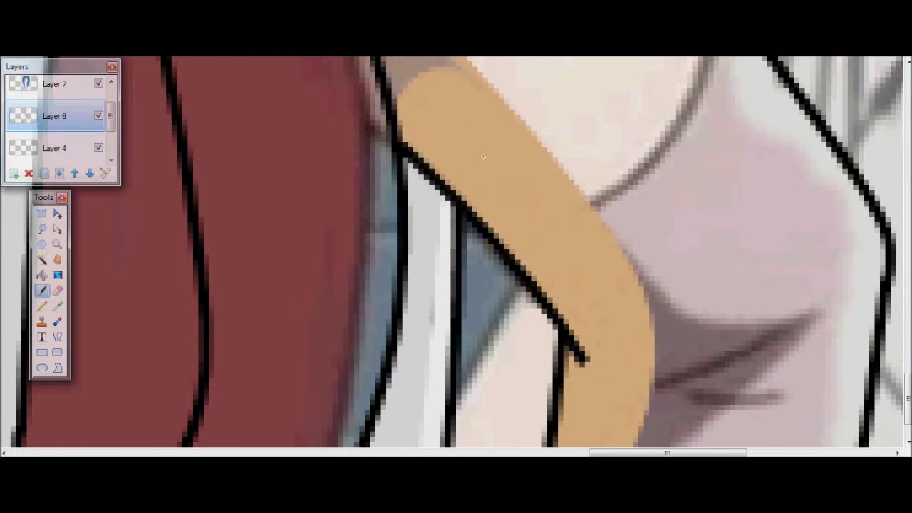
scroll(437, 187, "up", 1)
mouse_move(430, 187)
left_mouse_down()
mouse_move(438, 157)
mouse_move(420, 153)
mouse_move(374, 94)
left_mouse_up()
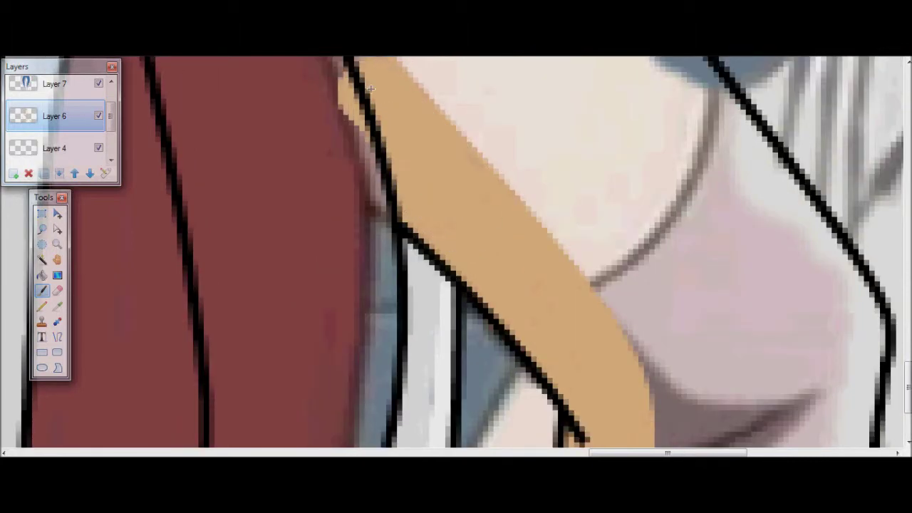
Fill the narrow top of the right arm's shadow with tan up to the armpit crease.
scroll(374, 96, "up", 2)
left_click_drag(347, 228, 333, 194)
key("ctrl+z")
mouse_move(352, 228)
left_mouse_down()
mouse_move(334, 223)
mouse_move(317, 176)
left_mouse_up()
key("ctrl+z")
mouse_move(354, 246)
left_mouse_down()
mouse_move(317, 224)
mouse_move(332, 242)
mouse_move(309, 186)
mouse_move(296, 187)
mouse_move(311, 203)
mouse_move(282, 119)
left_mouse_up()
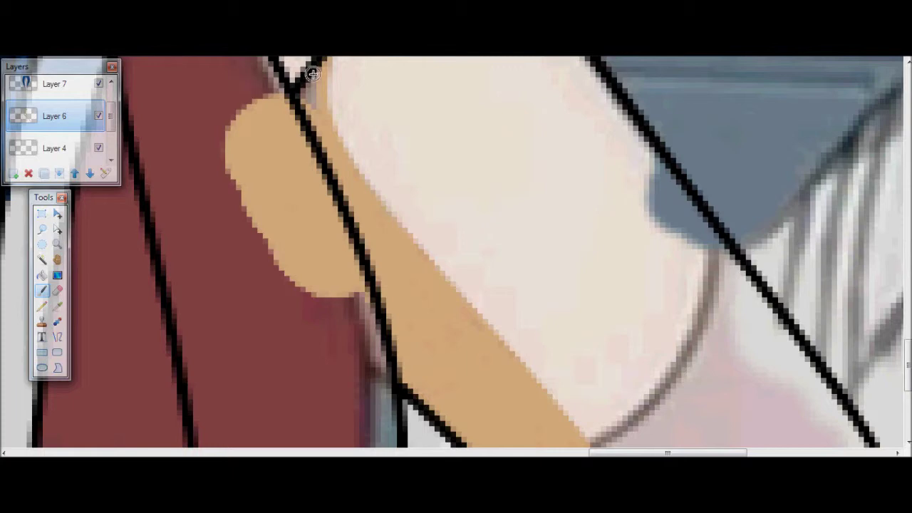
Erase the tan spill covering the red vest beside the right arm's outline.
left_click(59, 291)
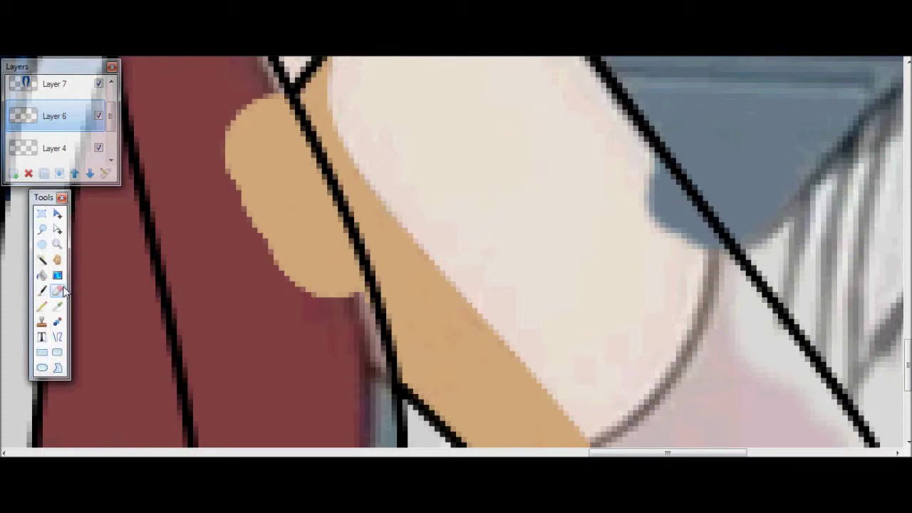
mouse_move(221, 142)
left_mouse_down()
mouse_move(244, 163)
mouse_move(243, 184)
mouse_move(291, 248)
left_mouse_up()
scroll(325, 206, "down", 2)
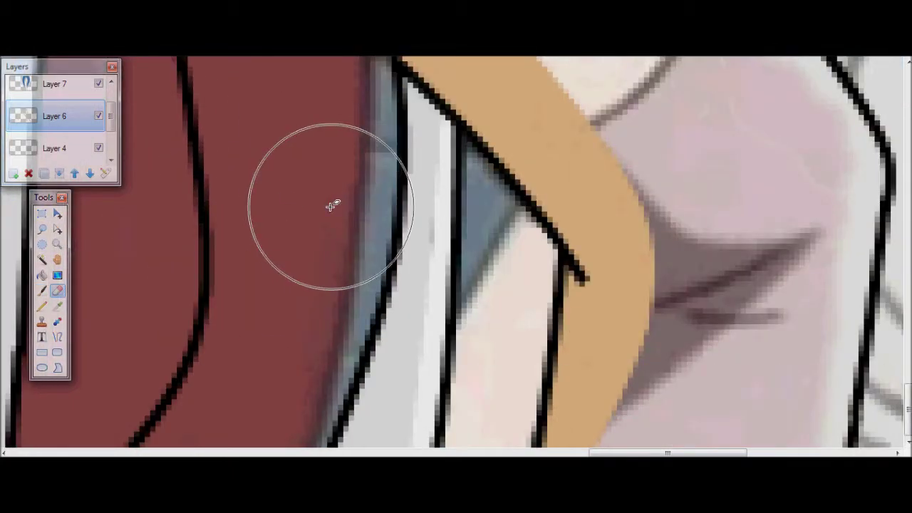
scroll(460, 312, "up", 3)
left_click(57, 244)
right_click(206, 265)
right_click(205, 264)
right_click(206, 264)
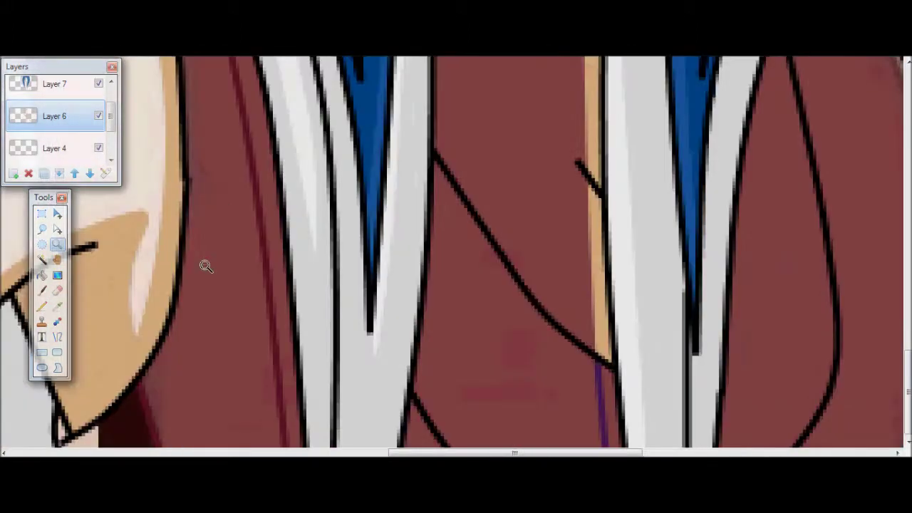
Add a new layer beneath the skin shadows and choose a light tan for the base skin colour.
right_click(205, 265)
right_click(206, 265)
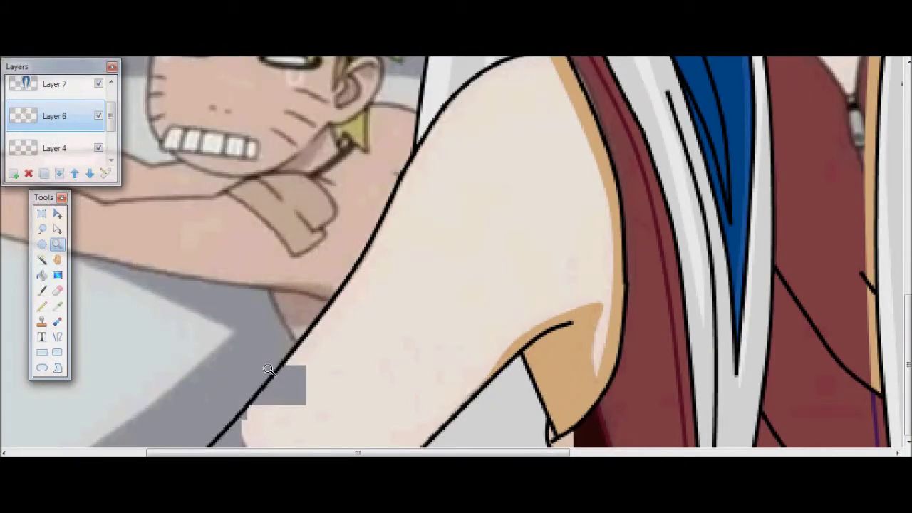
right_click(268, 369)
right_click(268, 369)
left_click(398, 269)
left_click(695, 99)
left_click(442, 274)
left_click(54, 148)
left_click(14, 173)
left_click(58, 307)
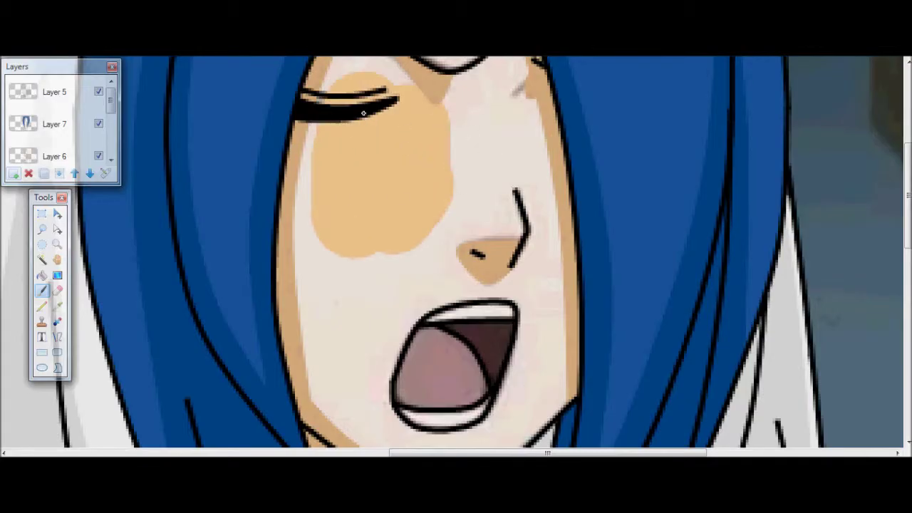
Paint the cheek, chin and jaw light tan around the mouth, hiding the Background layer.
mouse_move(350, 109)
left_mouse_down()
mouse_move(324, 206)
mouse_move(325, 369)
left_mouse_up()
scroll(436, 234, "down", 3)
mouse_move(439, 235)
left_mouse_down()
mouse_move(514, 206)
mouse_move(537, 163)
left_mouse_up()
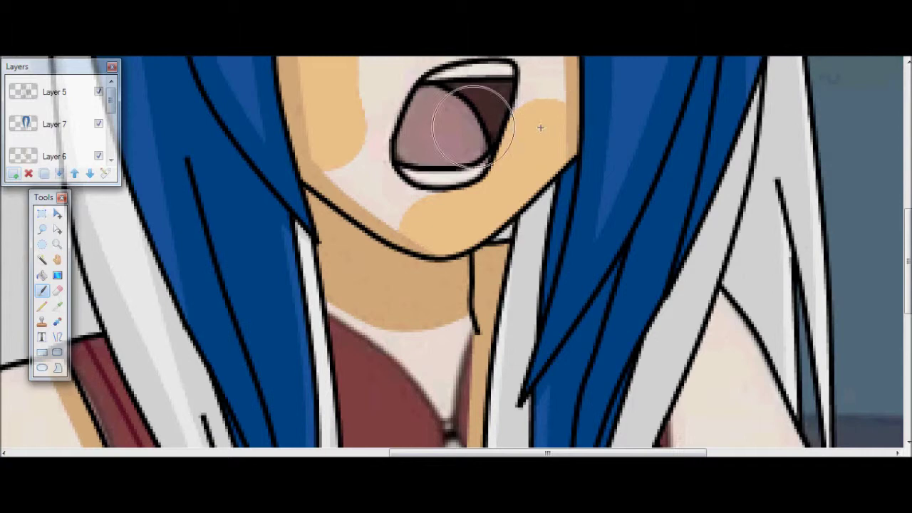
scroll(64, 125, "down", 3)
left_click(99, 150)
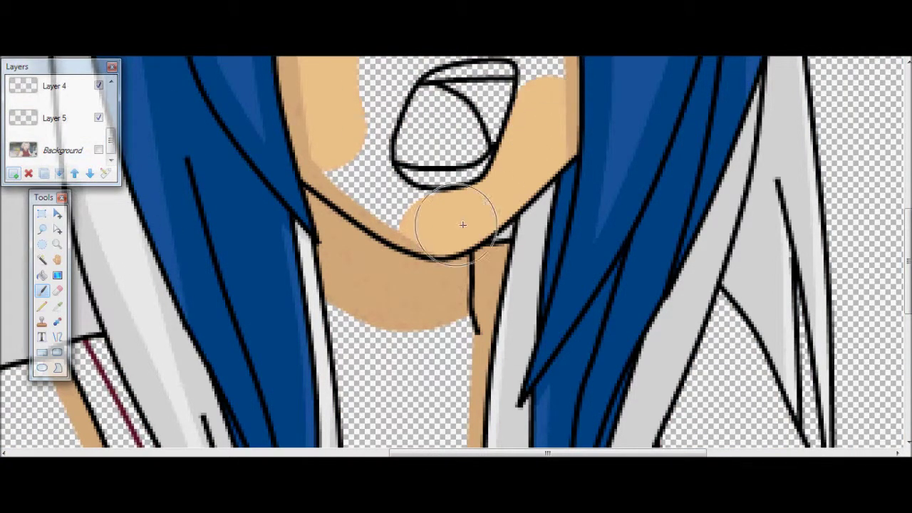
left_click_drag(462, 225, 414, 230)
mouse_move(371, 198)
left_mouse_down()
mouse_move(350, 149)
mouse_move(356, 97)
left_mouse_up()
Fill the rest of the face with light tan, from the mouth up past the nose and closed eye to the forehead.
scroll(356, 97, "up", 3)
left_click_drag(525, 193, 542, 198)
left_click_drag(403, 267, 464, 202)
scroll(463, 202, "up", 2)
mouse_move(516, 356)
left_mouse_down()
mouse_move(480, 319)
mouse_move(501, 157)
mouse_move(482, 240)
left_mouse_up()
scroll(484, 240, "down", 3)
left_click_drag(558, 171, 544, 114)
left_click_drag(424, 128, 444, 103)
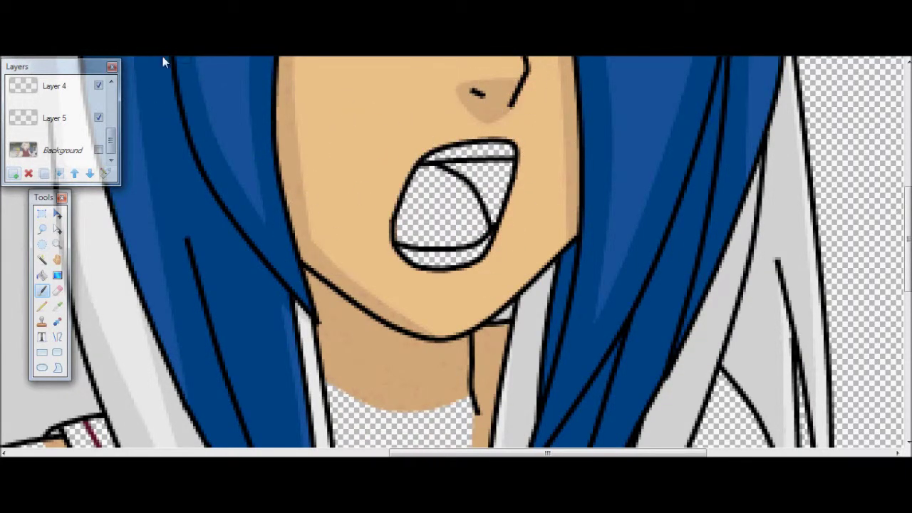
Fill the neck and chest between the hair strands with light tan beneath the neck shadow.
scroll(354, 220, "down", 4)
left_click_drag(362, 97, 366, 309)
scroll(366, 282, "down", 3)
left_click(489, 326)
key("ctrl+z")
mouse_move(494, 316)
left_mouse_down()
mouse_move(397, 183)
mouse_move(431, 142)
left_mouse_up()
scroll(438, 160, "up", 2)
left_click_drag(442, 173, 433, 118)
scroll(434, 143, "up", 3)
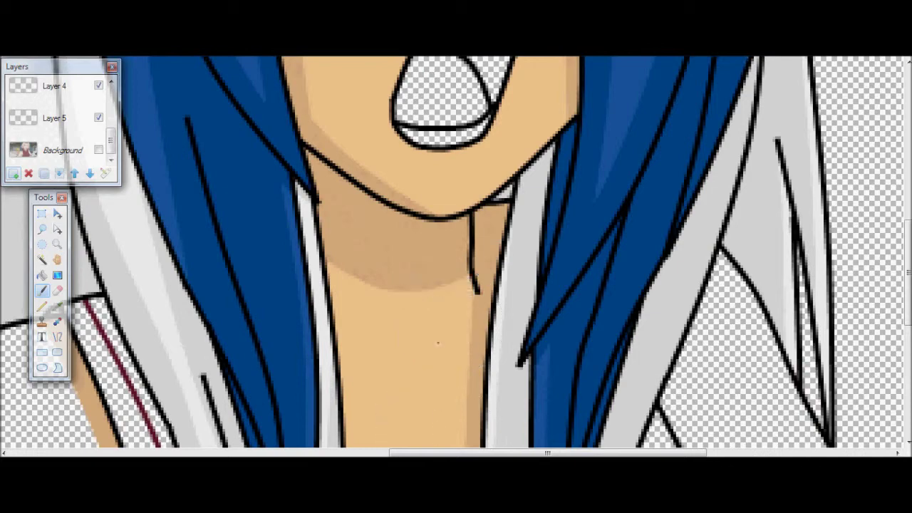
Fill the right shoulder and arm with light tan out to the black outline.
scroll(434, 418, "down", 5)
scroll(456, 256, "left", 8)
mouse_move(320, 420)
left_mouse_down()
mouse_move(539, 336)
mouse_move(666, 242)
mouse_move(686, 168)
mouse_move(680, 114)
mouse_move(676, 210)
mouse_move(568, 255)
mouse_move(574, 406)
left_mouse_up()
scroll(655, 128, "up", 3)
scroll(618, 220, "down", 3)
scroll(599, 225, "up", 3)
key("ctrl+]")
mouse_move(572, 232)
left_mouse_down()
mouse_move(572, 257)
mouse_move(543, 290)
mouse_move(516, 427)
left_mouse_up()
scroll(502, 398, "down", 3)
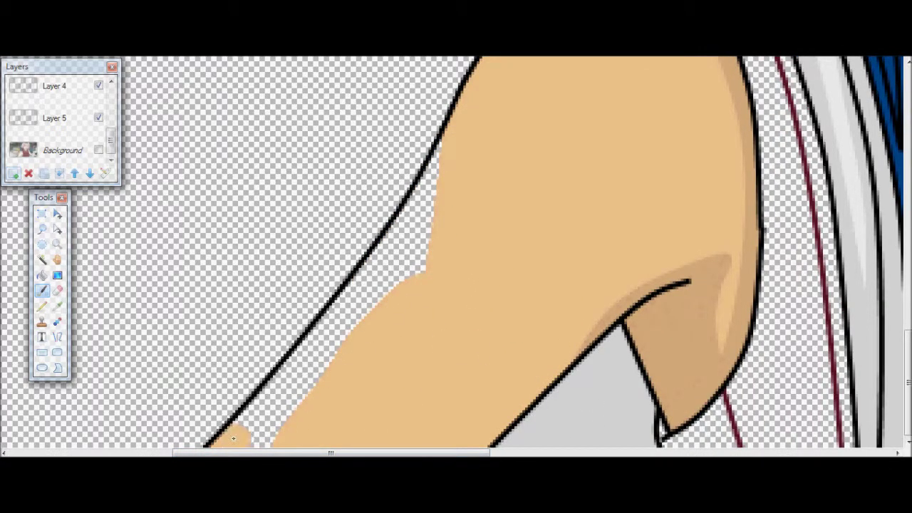
left_click_drag(311, 401, 357, 357)
left_click_drag(379, 324, 449, 229)
Fill the left arm with light tan from the shoulder to the forearm.
left_click_drag(460, 453, 774, 453)
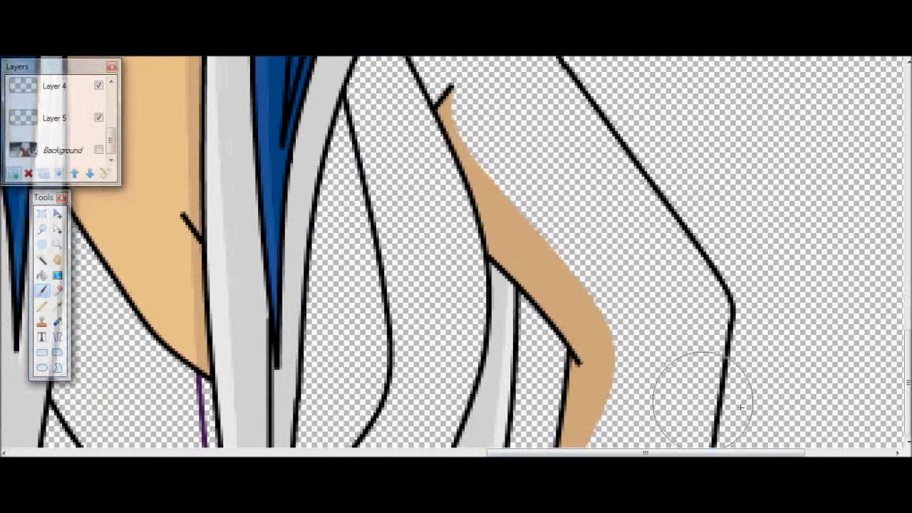
scroll(380, 240, "up", 7)
scroll(380, 240, "down", 3)
mouse_move(421, 213)
left_mouse_down()
mouse_move(430, 287)
mouse_move(456, 271)
mouse_move(465, 326)
mouse_move(444, 336)
left_mouse_up()
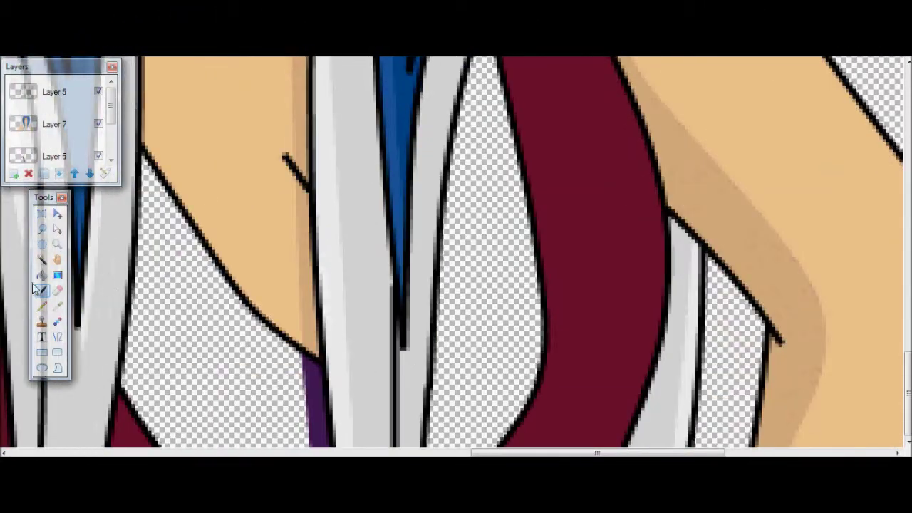
Fill the inner top below the neckline with purple between the hair strands and the vest.
scroll(82, 142, "down", 3)
left_click(43, 82)
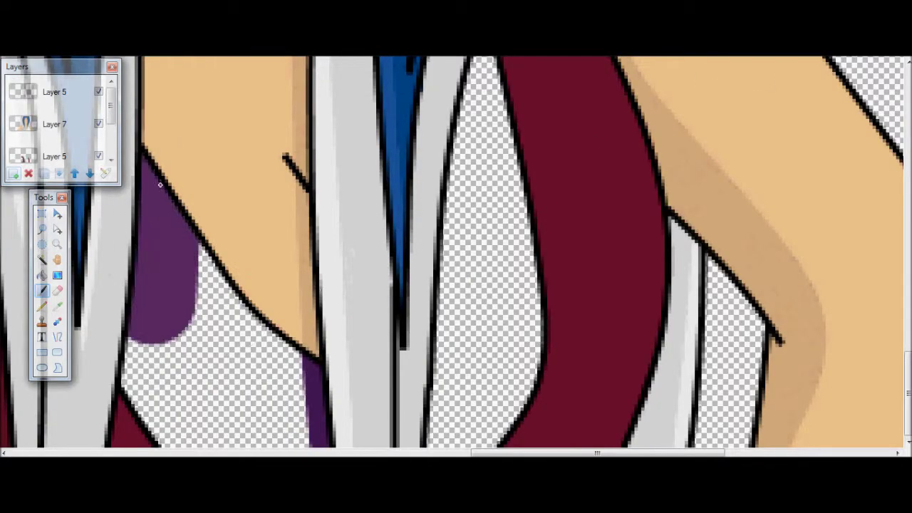
mouse_move(171, 271)
left_mouse_down()
mouse_move(255, 349)
mouse_move(503, 440)
left_mouse_up()
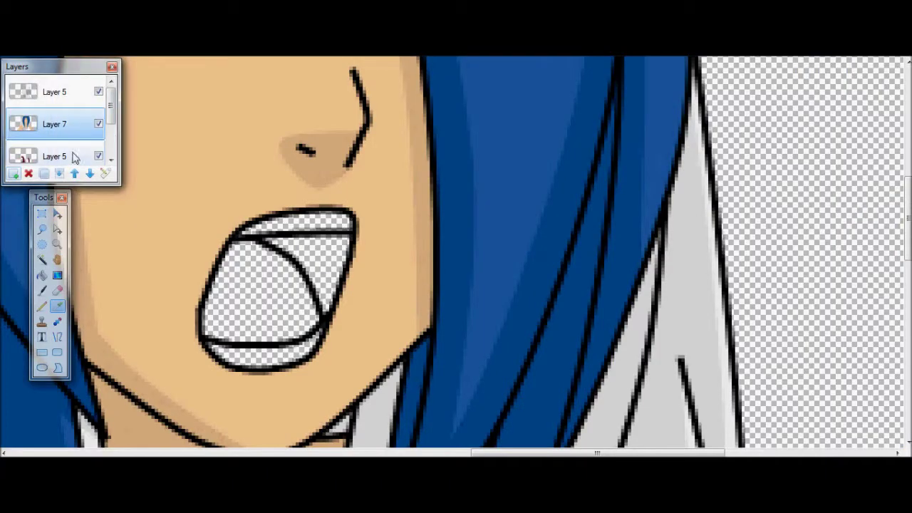
Merge Layer 7 into the layer below it and show the Background layer again.
left_click(59, 174)
left_click(99, 156)
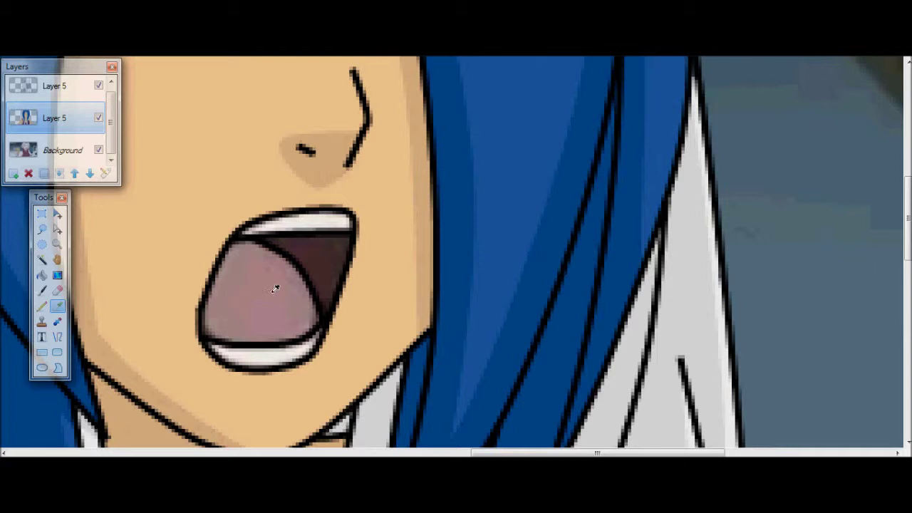
Add a new layer directly above the Background layer for colouring the mouth.
left_click(42, 292)
left_click(298, 8)
left_click(316, 69)
left_click(58, 151)
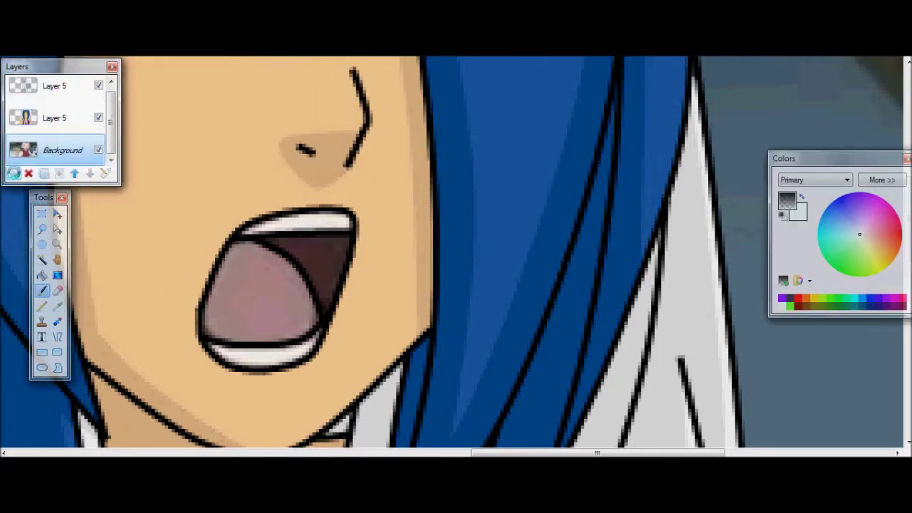
left_click(14, 176)
scroll(77, 141, "down", 1)
Sample the tongue's colour from the original image and adjust it to a stronger pink, C66D73.
left_click(70, 151)
left_click(57, 306)
left_click(219, 280)
left_click(47, 288)
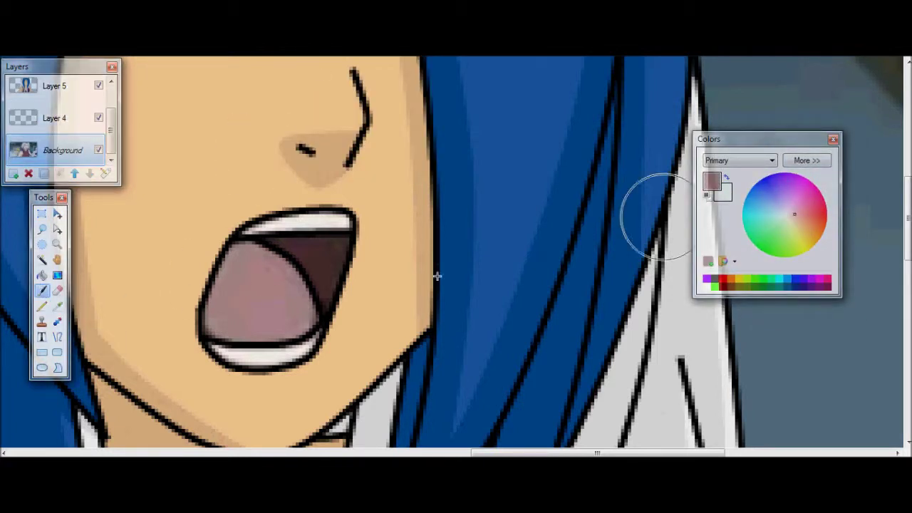
left_click(806, 160)
left_click_drag(834, 271, 838, 271)
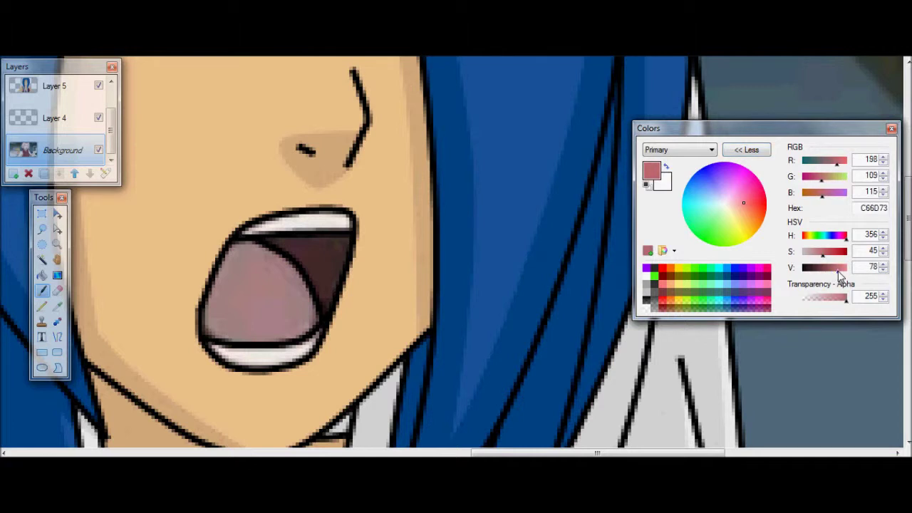
mouse_move(210, 329)
left_mouse_down()
mouse_move(310, 355)
mouse_move(277, 387)
left_mouse_up()
left_click(57, 290)
left_click(158, 34)
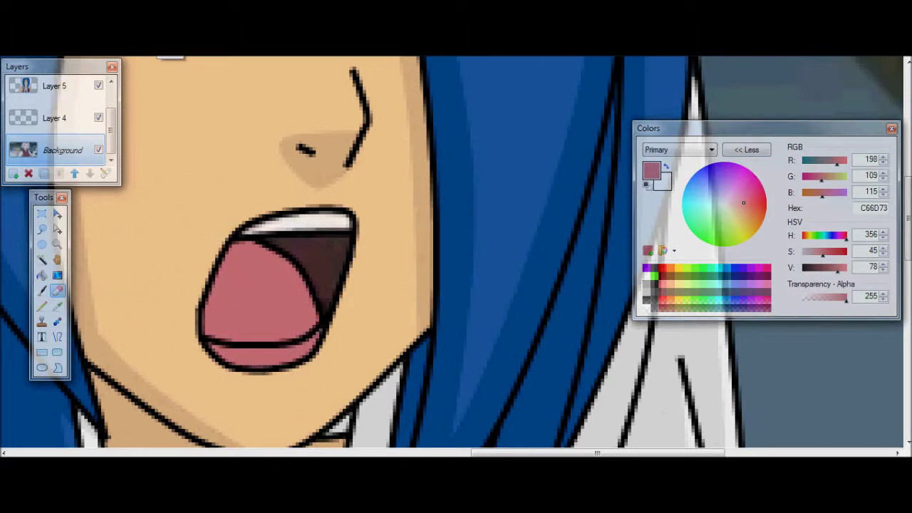
left_click(158, 34)
left_click(158, 34)
Paint the tongue pink on Layer 4 and erase the spill over the lower teeth.
left_click(54, 118)
left_click(42, 290)
left_click_drag(265, 316, 270, 303)
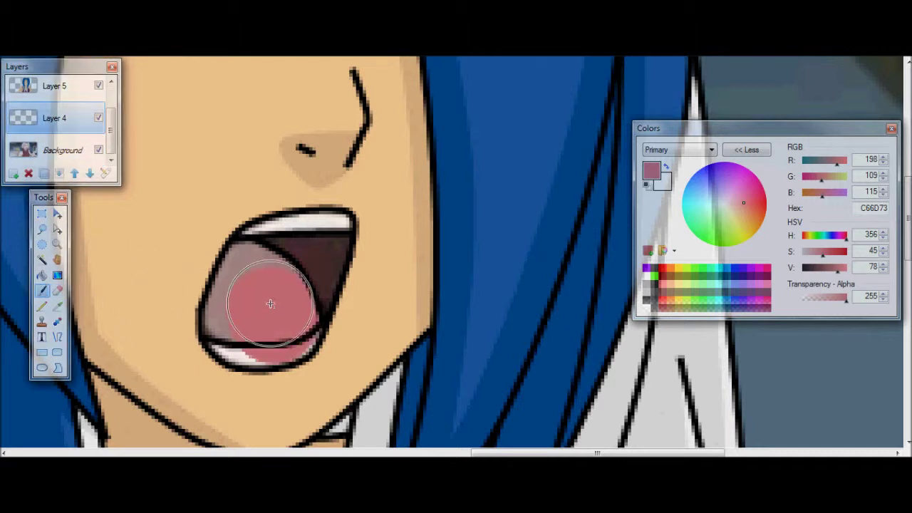
left_click(57, 292)
left_click_drag(206, 384, 253, 387)
scroll(255, 388, "down", 1)
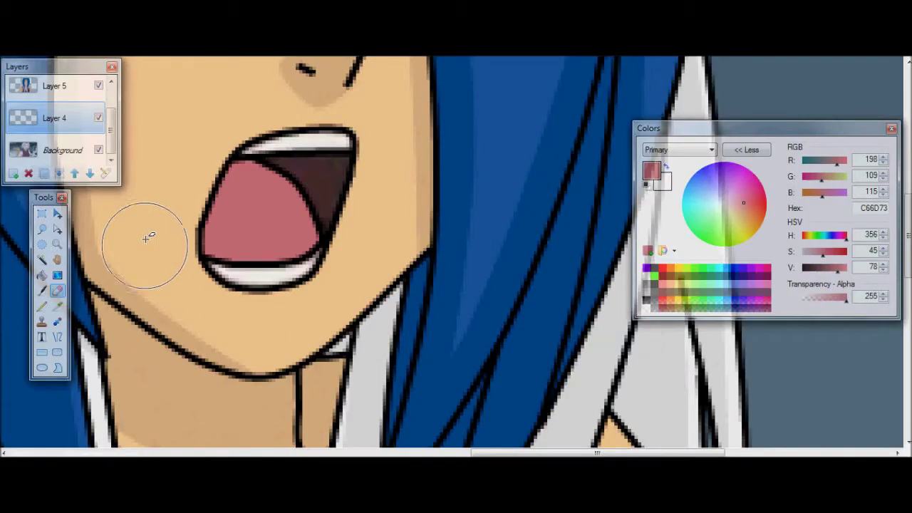
Paint the back of the mouth dark red (894B4F) on a new layer beneath the tongue and merge the two layers.
left_click_drag(834, 268, 827, 268)
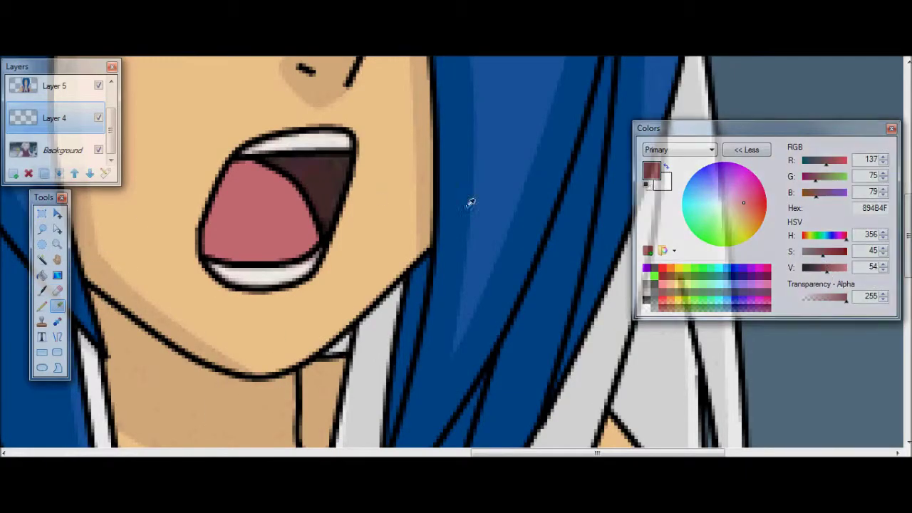
left_click(14, 174)
left_click(42, 290)
left_click(90, 174)
left_click_drag(309, 188, 306, 196)
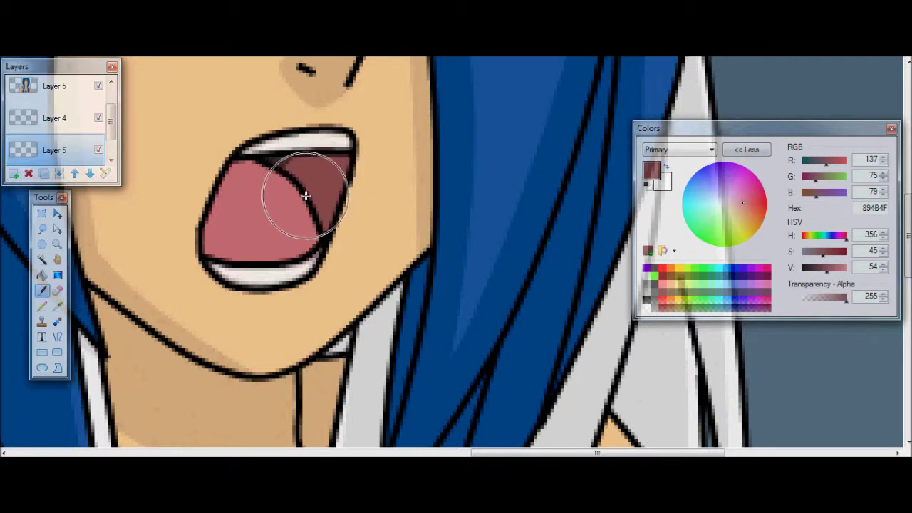
left_click(57, 289)
left_click(54, 117)
left_click(50, 172)
Paint the upper and lower teeth white on a new layer and shade them light grey (E5E5E5).
left_click(13, 173)
key("k")
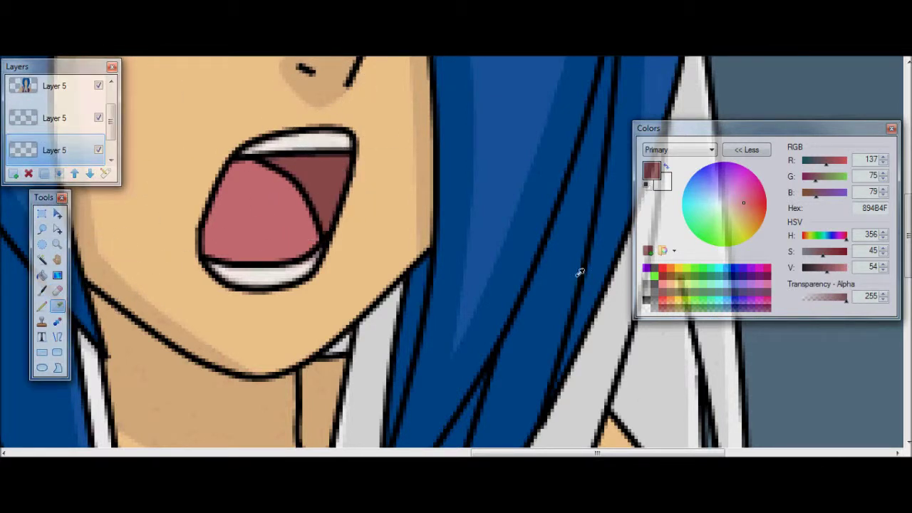
left_click(646, 185)
left_click(666, 166)
left_click(42, 290)
left_click_drag(247, 148, 346, 140)
left_click_drag(220, 269, 294, 273)
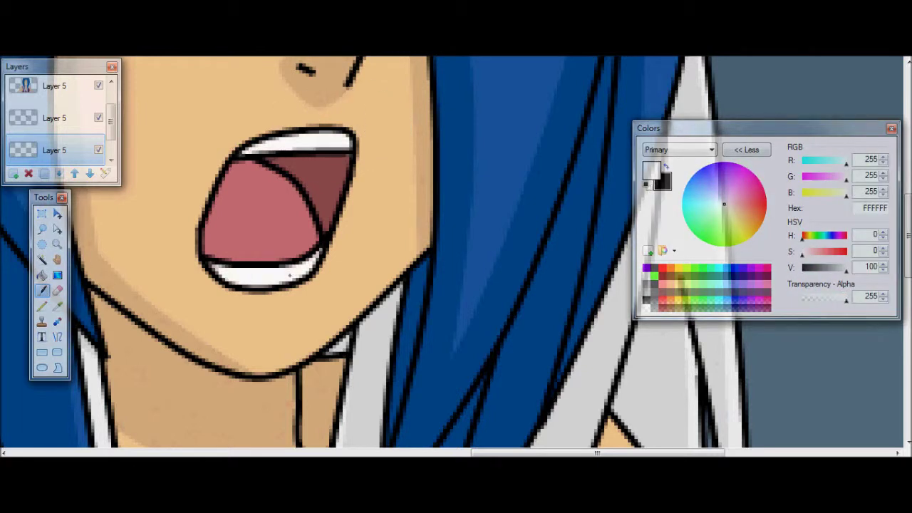
left_click(57, 336)
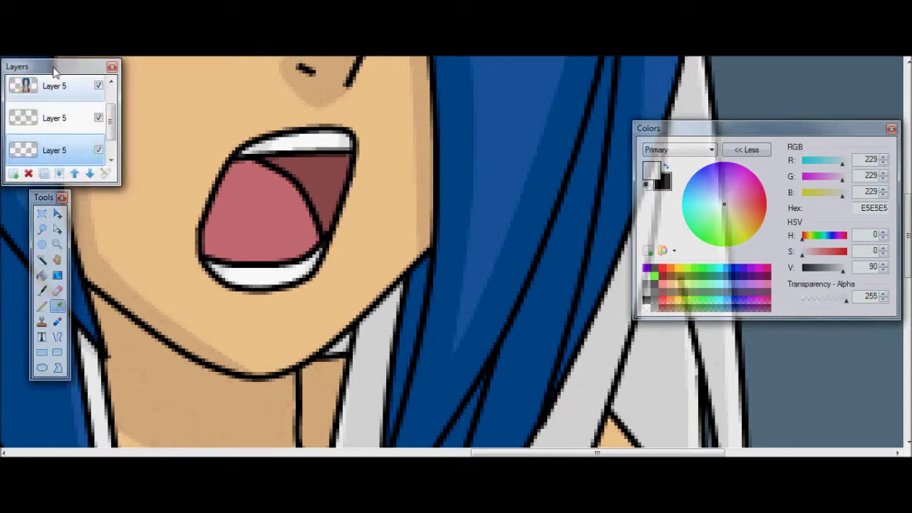
Shade the upper part of the tongue with a darker pink (B56369) on Layer 6.
left_click(53, 117)
left_click(57, 306)
left_click(54, 149)
left_click(262, 207)
left_click(833, 267)
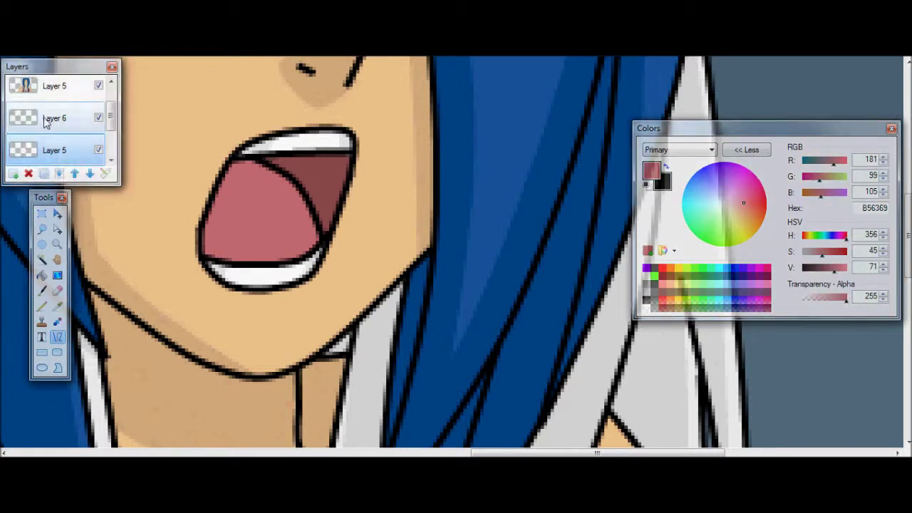
left_click(53, 118)
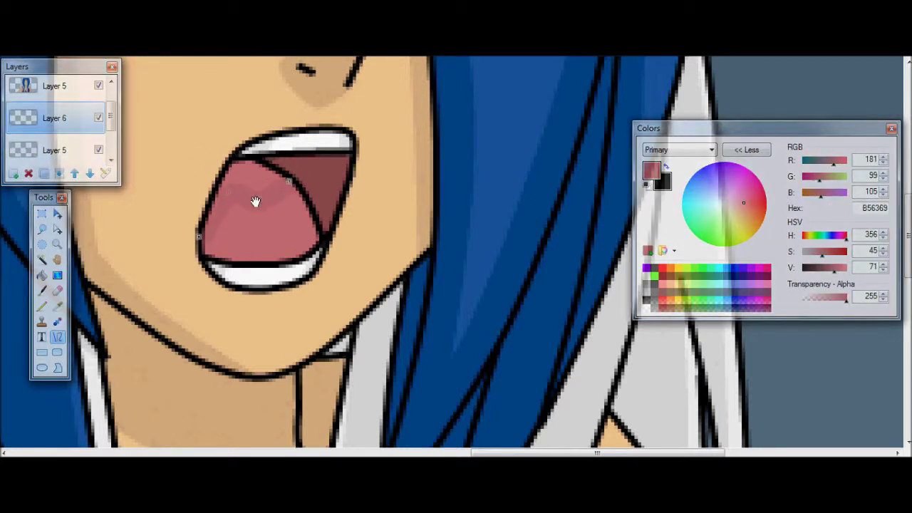
key("b")
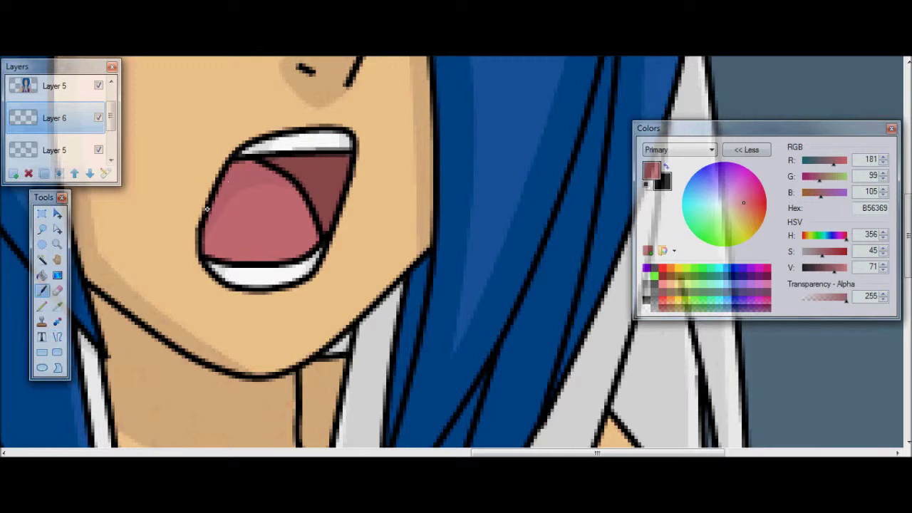
Merge the character layer down with the mouth colour layers.
scroll(191, 126, "up", 1)
left_click(71, 89)
left_click(59, 175)
left_click(59, 175)
left_click(57, 245)
right_click(507, 310)
right_click(507, 309)
right_click(507, 309)
right_click(507, 309)
right_click(507, 309)
left_click(507, 309)
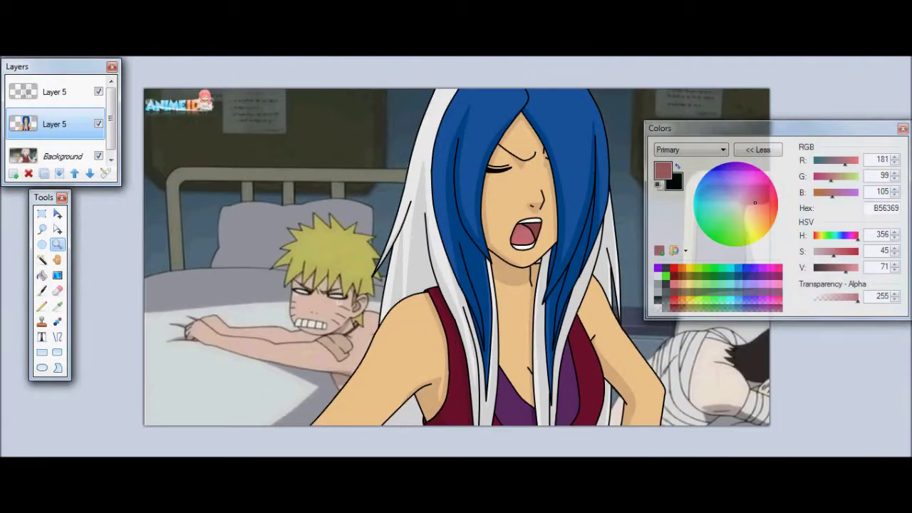
Hide the colour window, write the note "DoneXD" in bold italic in Notepad, and close Notepad.
key("F8")
key("super")
left_click(71, 120)
left_click(608, 129)
mouse_move(652, 131)
left_click(668, 158)
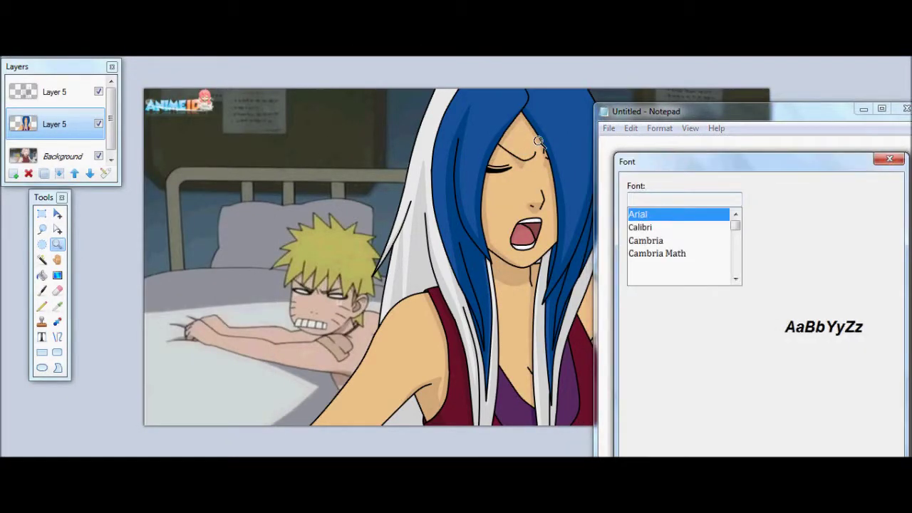
left_click(859, 253)
left_click(810, 450)
type("DoneXD")
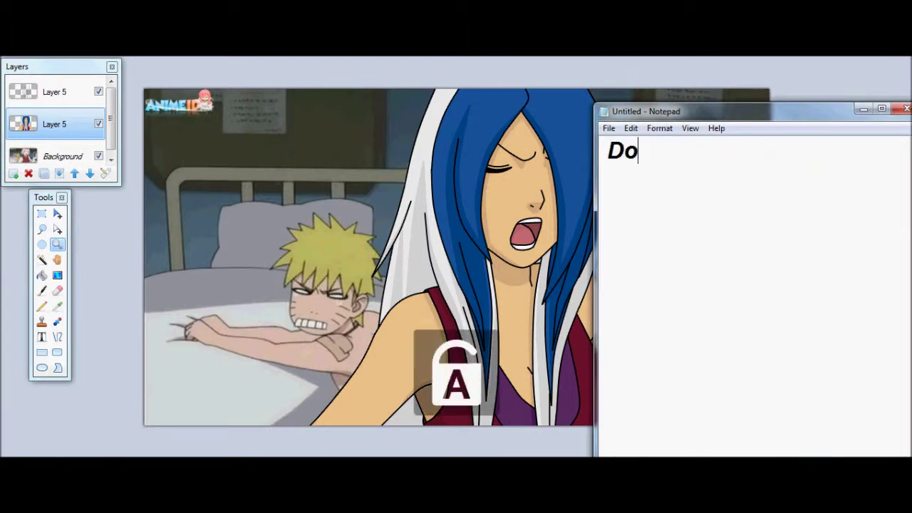
left_click(906, 109)
Erase the stray pixels outside the outline of the white hair beside the bed frame.
left_click(508, 236)
left_click(426, 156)
left_click(433, 207)
left_click(436, 220)
left_click(442, 232)
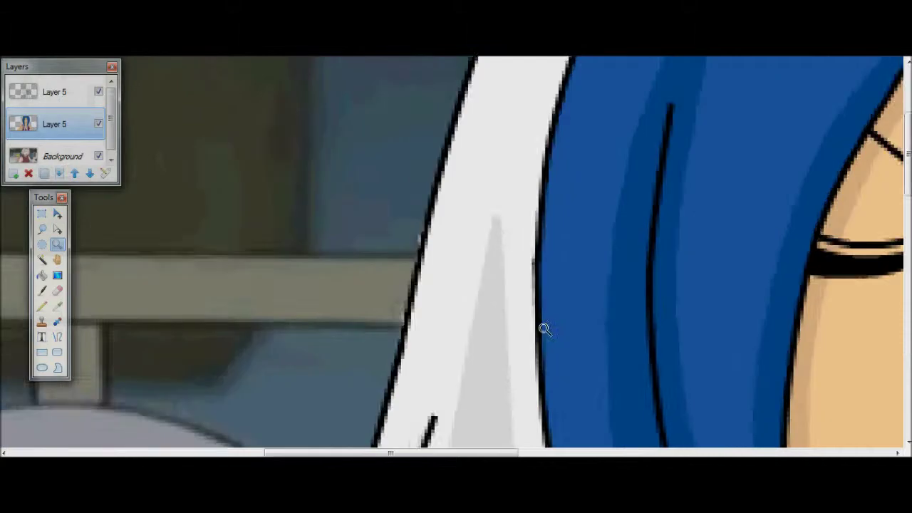
left_click(445, 311)
left_click(58, 291)
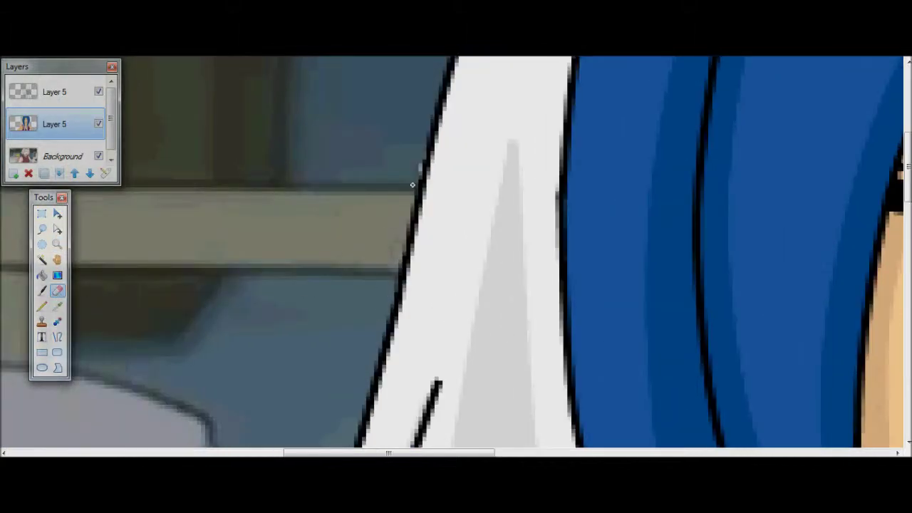
scroll(423, 123, "up", 3)
Merge the topmost Layer 5 into the character layer below it.
left_click(59, 245)
right_click(474, 329)
right_click(475, 330)
right_click(474, 330)
right_click(475, 331)
right_click(476, 331)
left_click(604, 302)
right_click(605, 302)
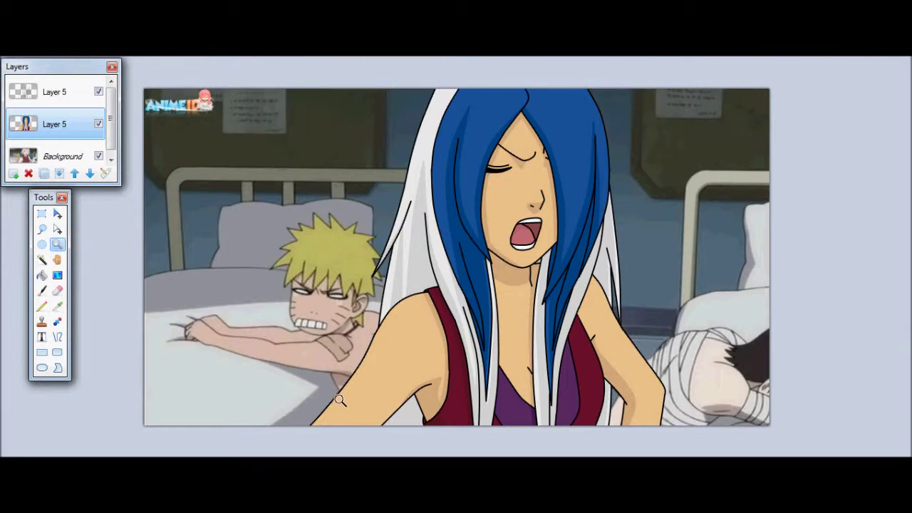
left_click(30, 95)
left_click(60, 174)
Hide and show the character layer again to compare it with the original image.
left_click(110, 93)
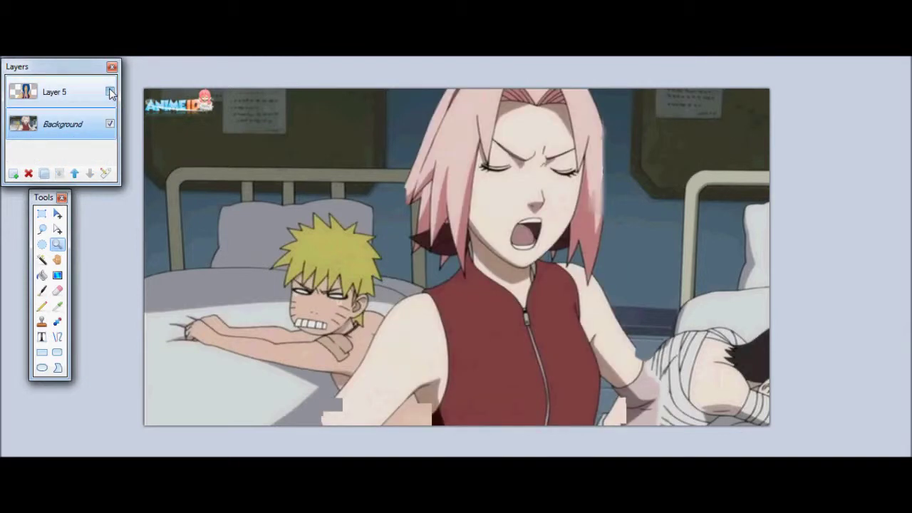
left_click(109, 92)
Merge the character layer into the Background layer.
left_click(63, 97)
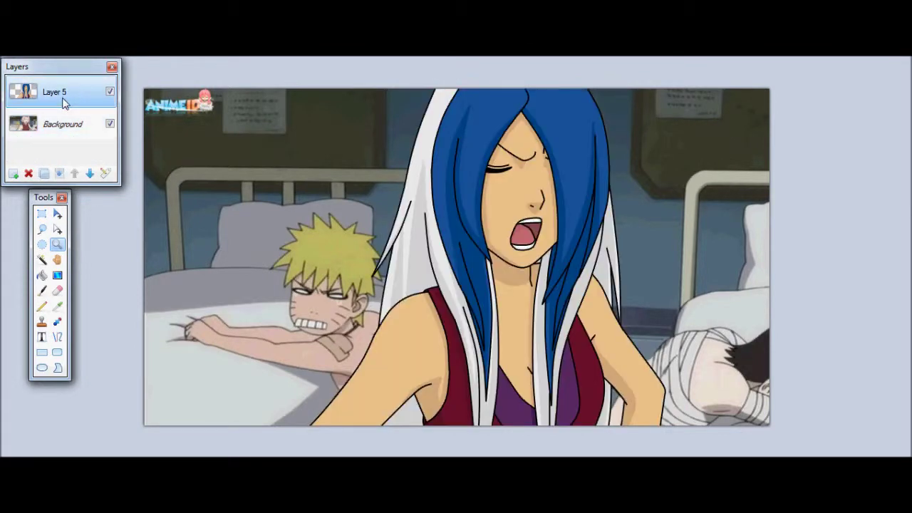
left_click(59, 173)
left_click(10, 6)
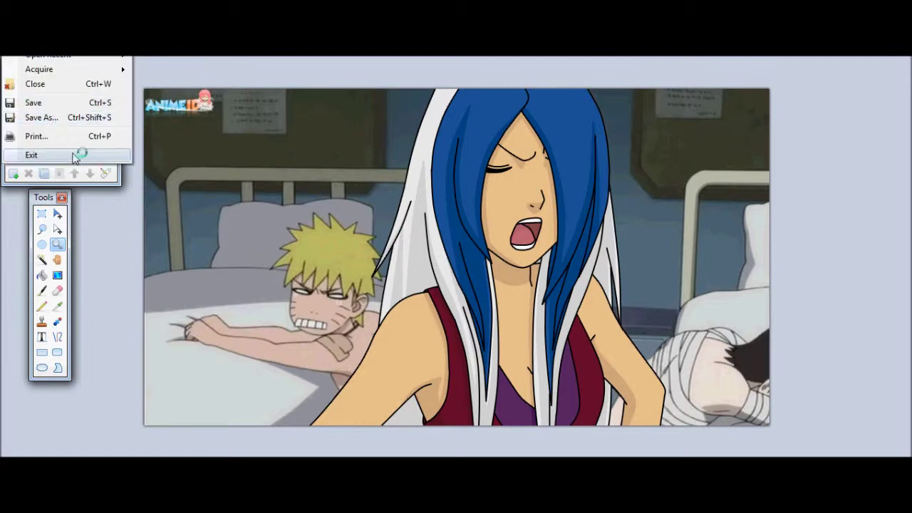
Start saving the flattened image as a new copy in the Request folder, with PNG as the file type.
left_click(47, 120)
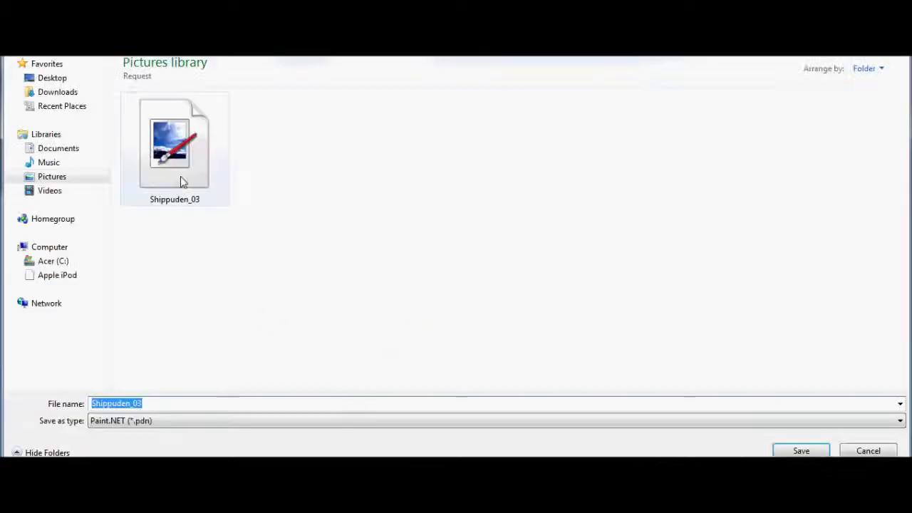
left_click(138, 421)
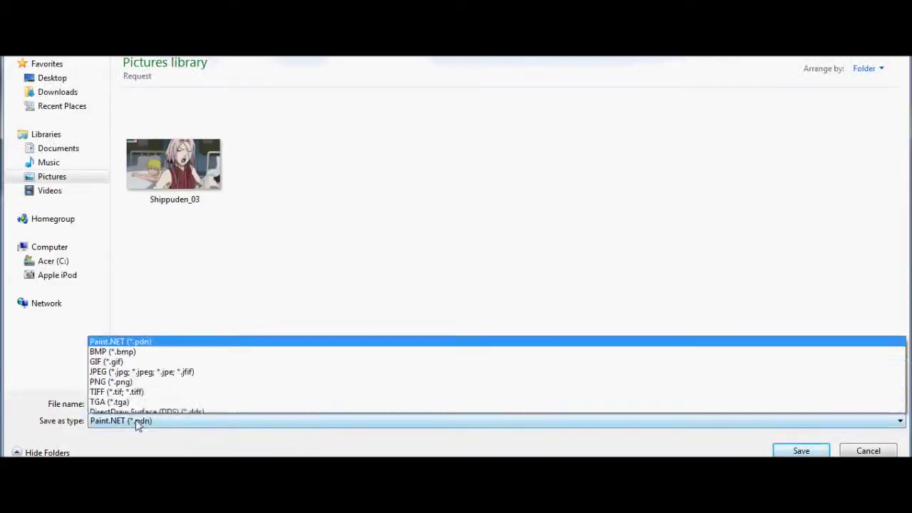
left_click(153, 374)
Switch to the web browser, open the YouTube personal messages in a new tab and copy the requester's name.
mouse_move(263, 496)
left_click(261, 435)
key("ctrl+t")
left_click(702, 173)
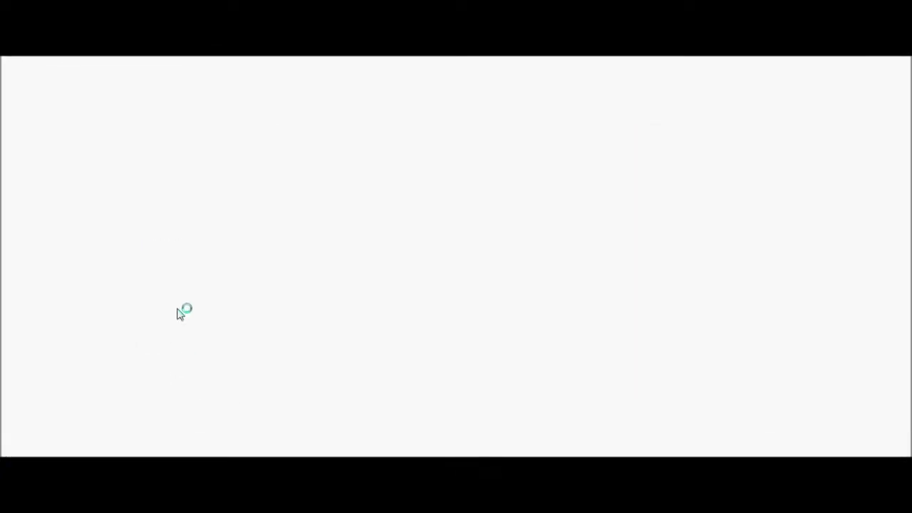
left_click(741, 51)
left_click(695, 124)
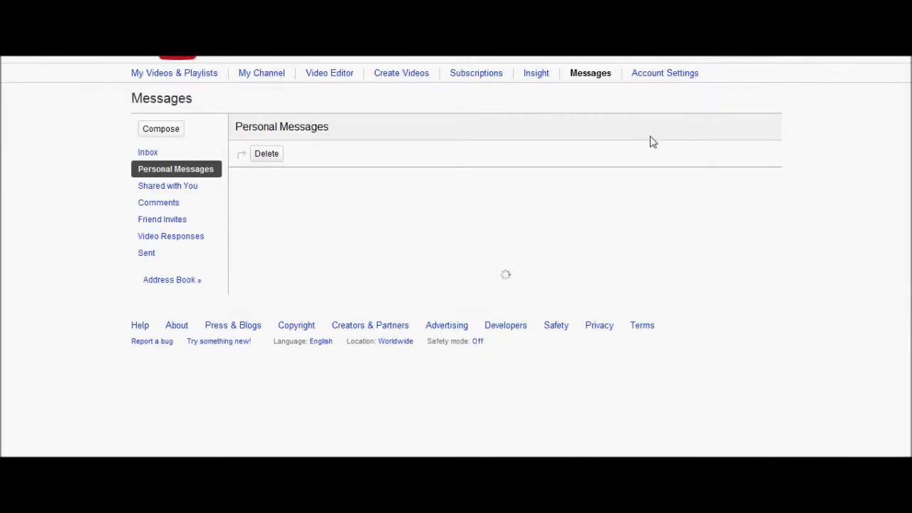
right_click(256, 195)
left_click(271, 277)
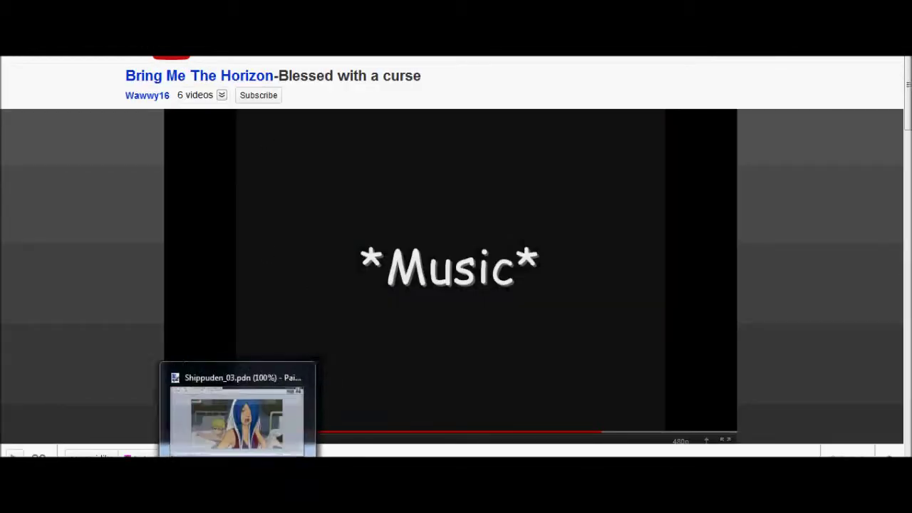
Return to Paint.NET, name the file "For" followed by the copied name, save it and check the export preview.
left_click(238, 462)
type("For")
right_click(153, 404)
left_click(185, 273)
left_click(816, 450)
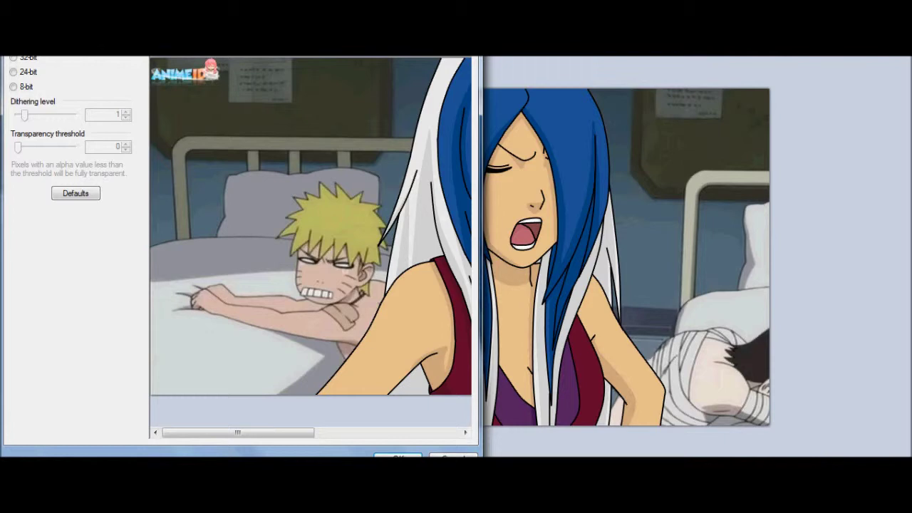
left_click(427, 434)
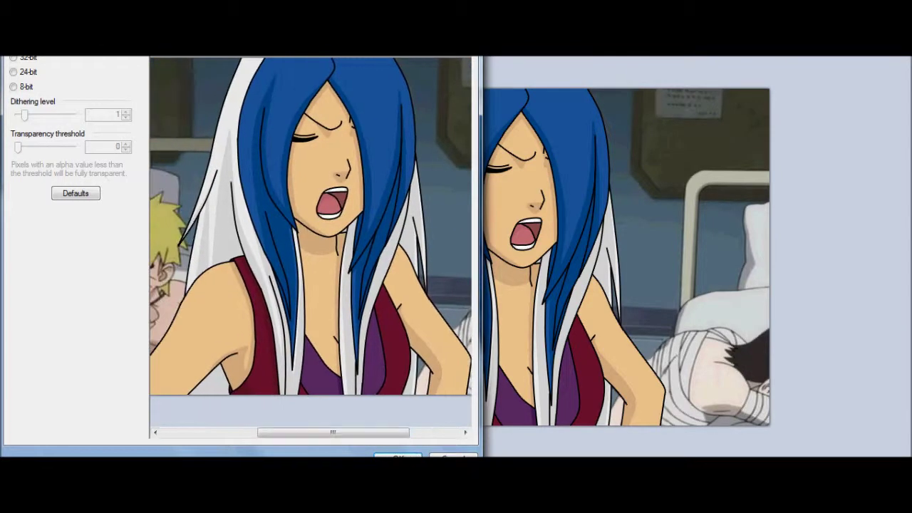